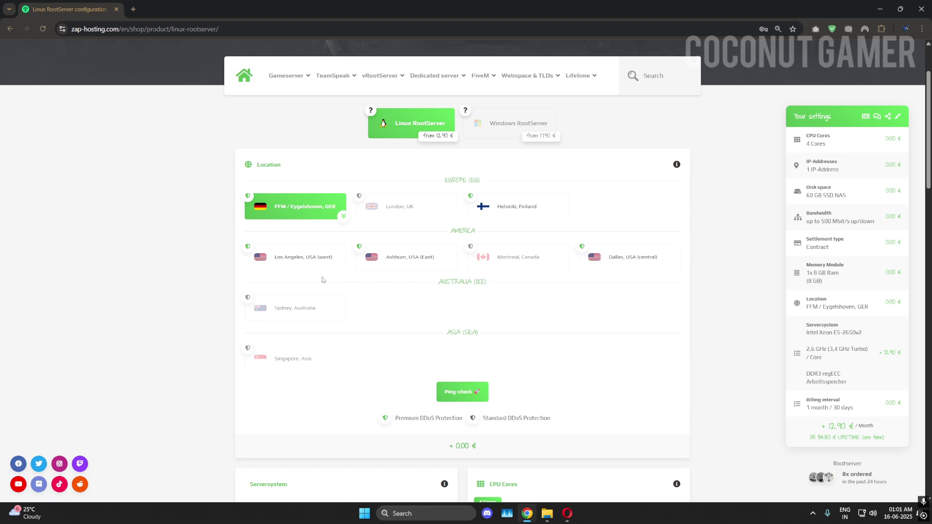
- Run the ping check on the server locations and keep FFM / Eygelshoven, GER as the location
click(462, 394)
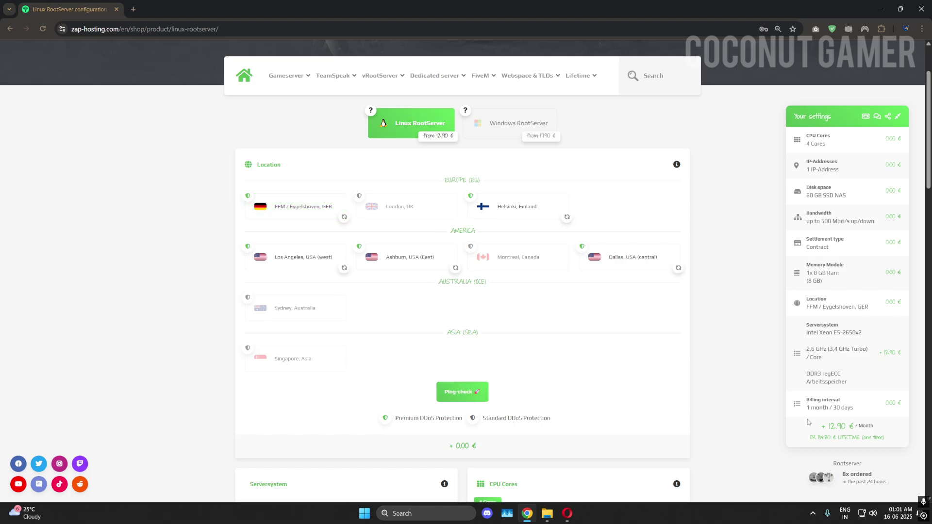
click(281, 222)
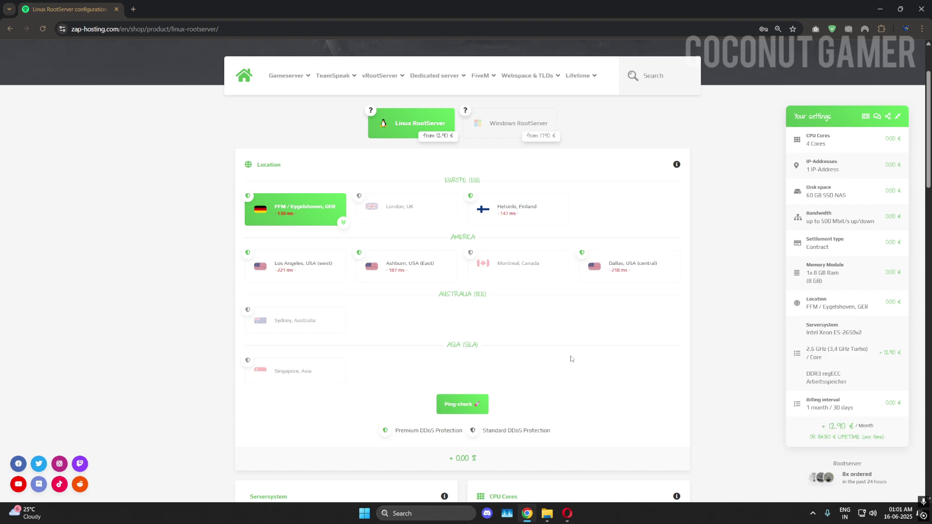
- Try the Intel Xeon E5-2667v2 server system and switch back to the Intel Xeon E5-2650v2 with 4 CPU cores
scroll(572, 359, down, 2)
scroll(571, 359, down, 2)
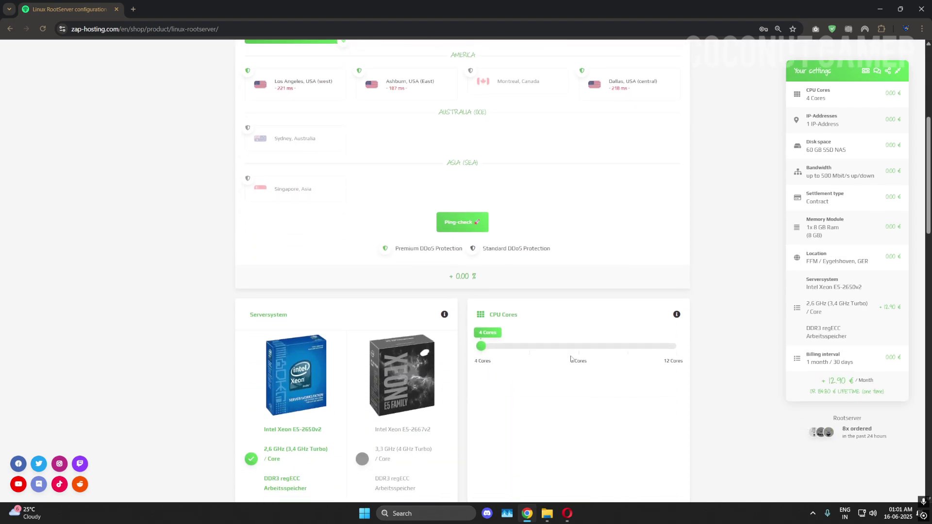
scroll(572, 359, down, 2)
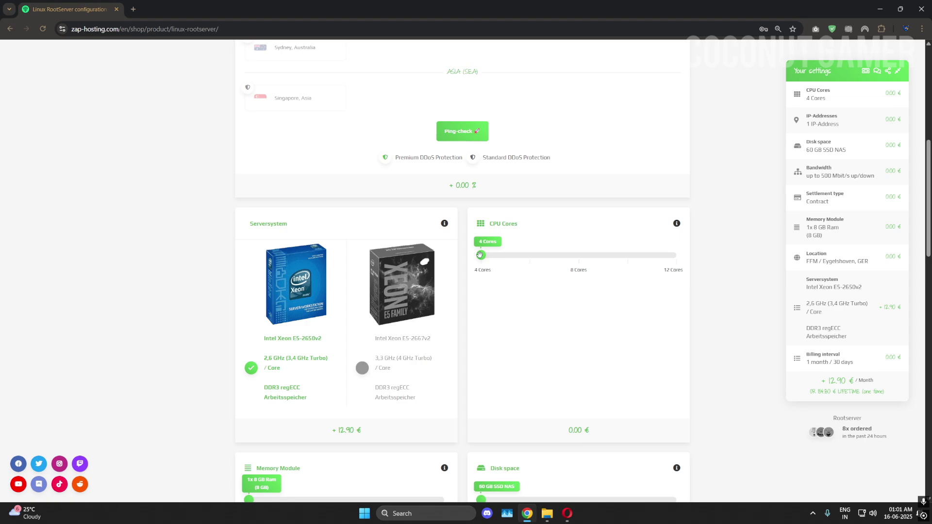
mouse_move(481, 255)
mouse_down()
mouse_move(530, 254)
mouse_move(482, 256)
mouse_up()
click(403, 358)
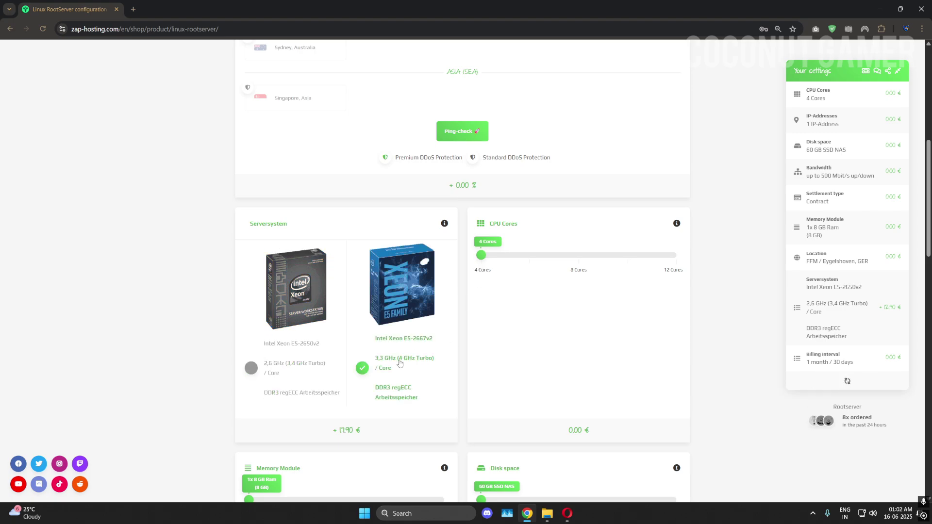
click(253, 368)
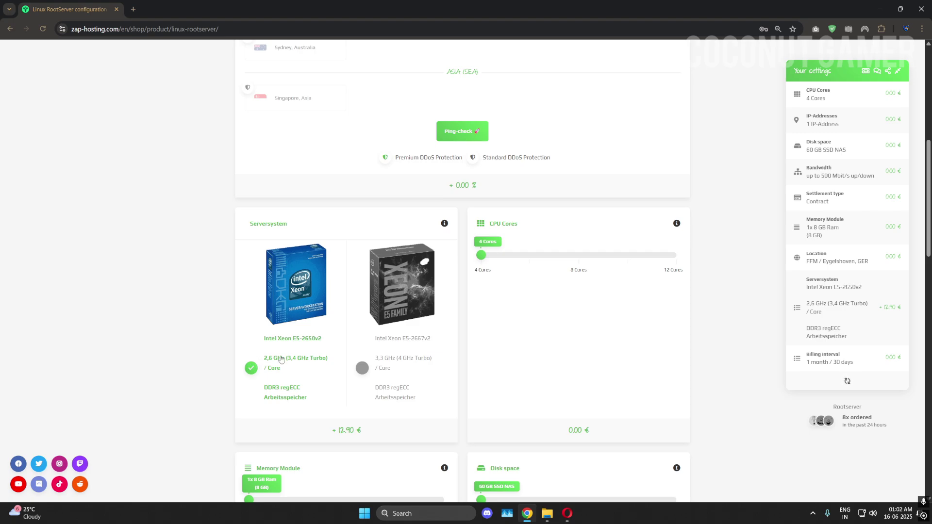
- Keep the memory module at 1x 8 GB Ram and set the operating system to Ubuntu 24.04 EN - 64bit
scroll(282, 362, down, 3)
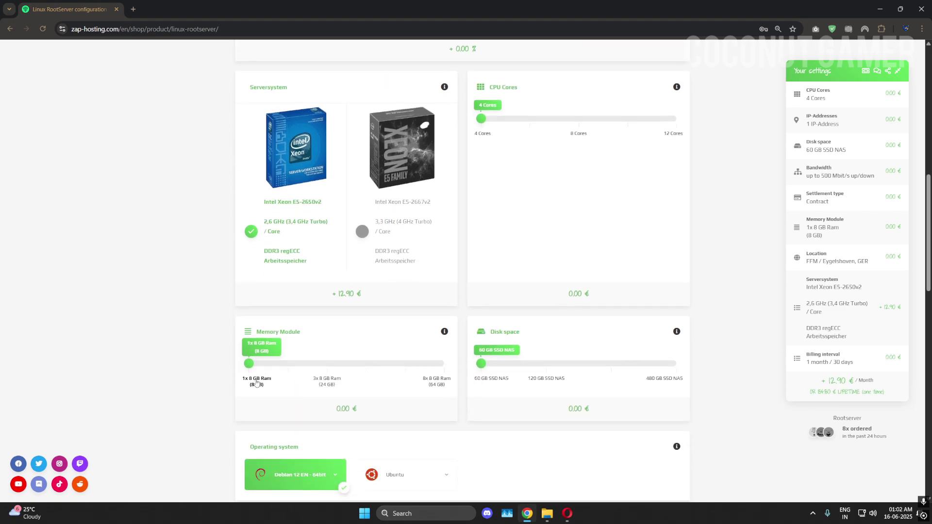
mouse_move(249, 364)
mouse_down()
mouse_move(327, 364)
mouse_move(240, 371)
mouse_up()
scroll(252, 368, down, 1)
scroll(252, 368, down, 2)
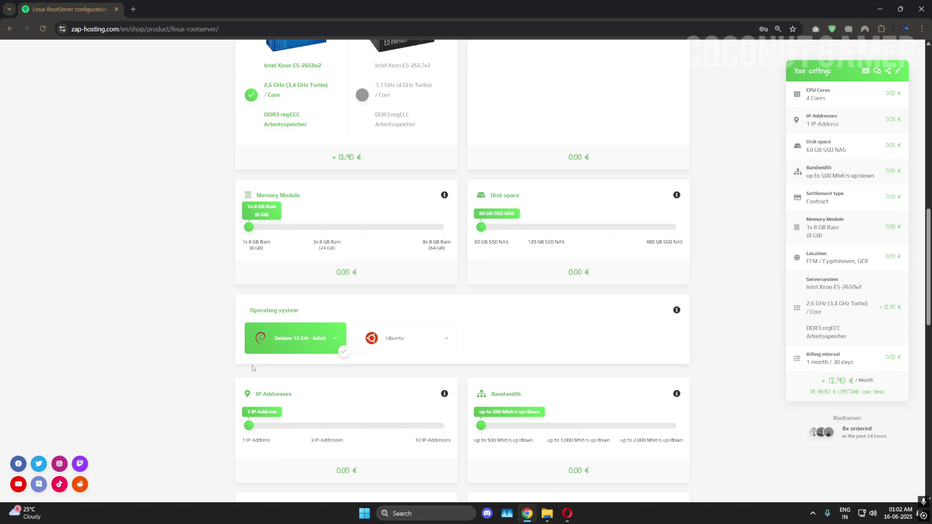
click(388, 350)
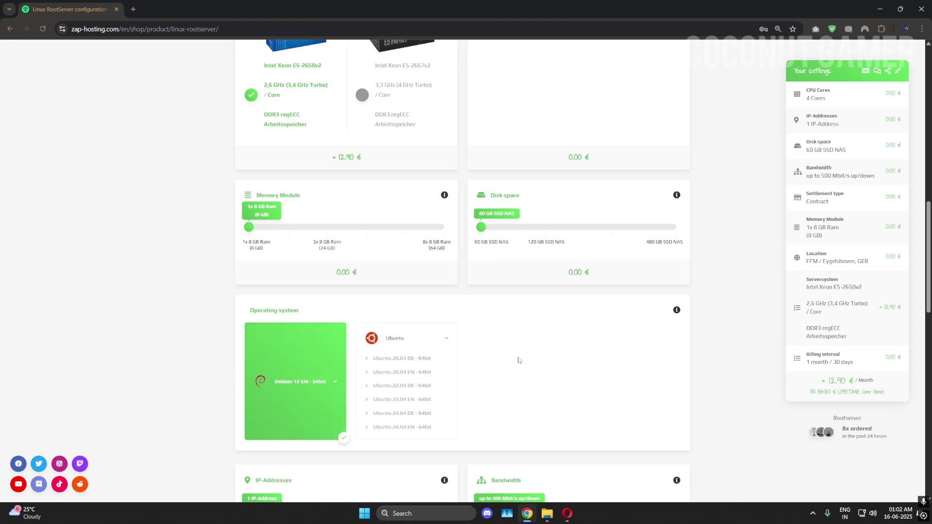
scroll(452, 371, down, 1)
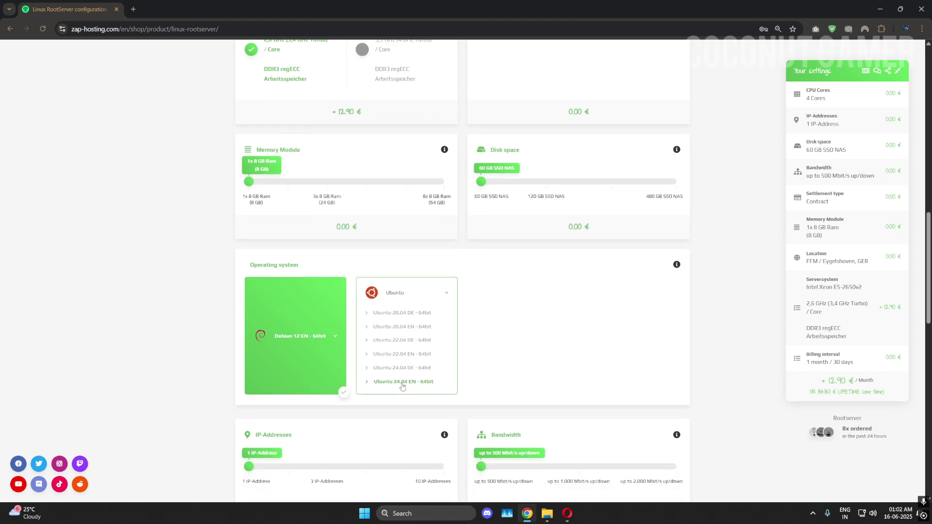
click(426, 381)
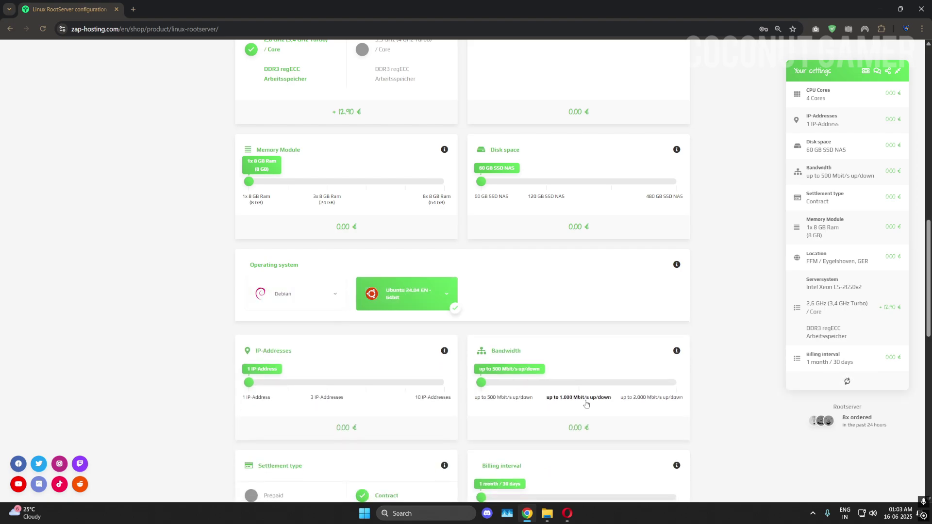
- Set the settlement type to Prepaid, keeping 1 IP address and bandwidth of up to 500 Mbit/s
scroll(586, 404, down, 2)
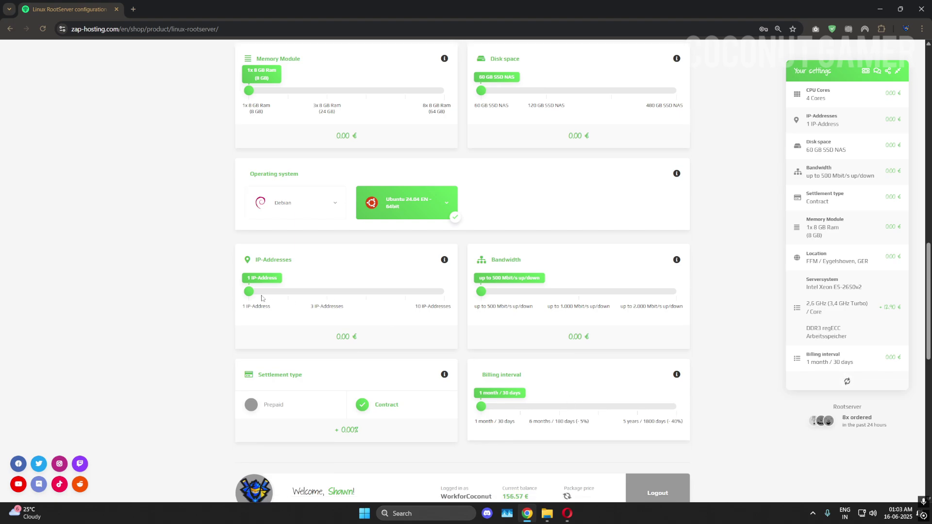
drag(249, 290, 222, 293)
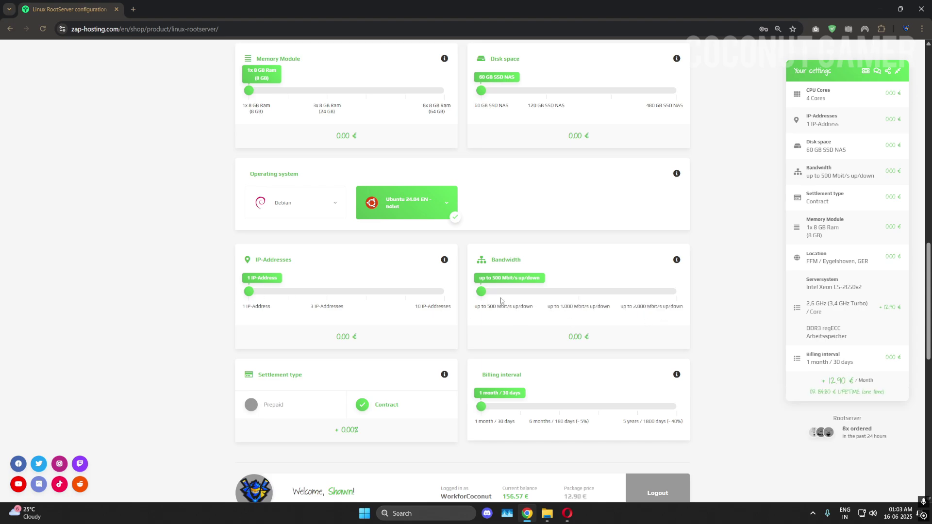
click(496, 308)
drag(495, 309, 456, 316)
scroll(462, 305, down, 2)
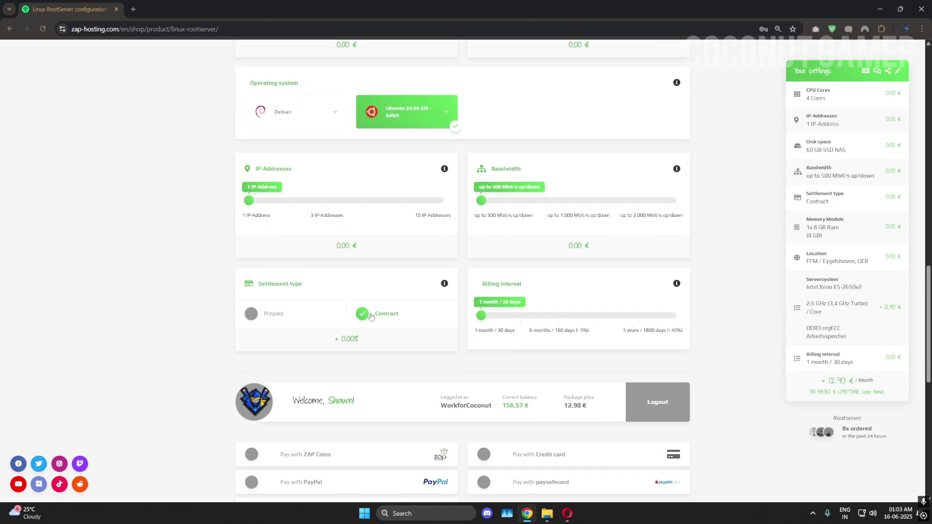
click(259, 317)
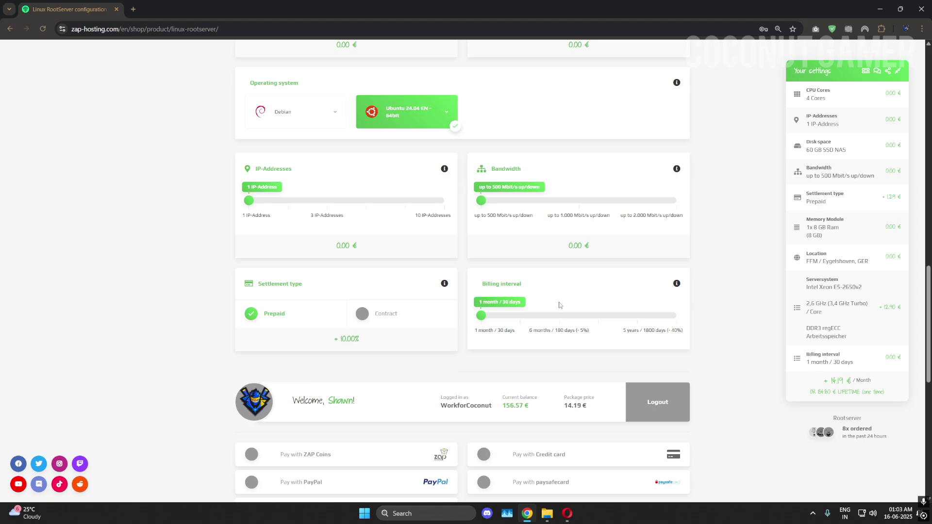
- Choose ZAP Coins as the payment method and highlight the checkout price
scroll(560, 304, down, 4)
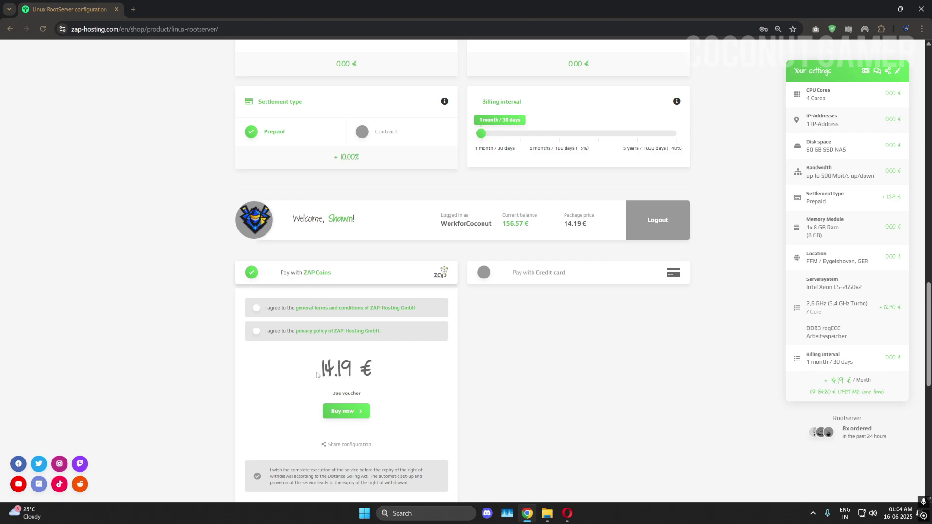
drag(317, 374, 394, 370)
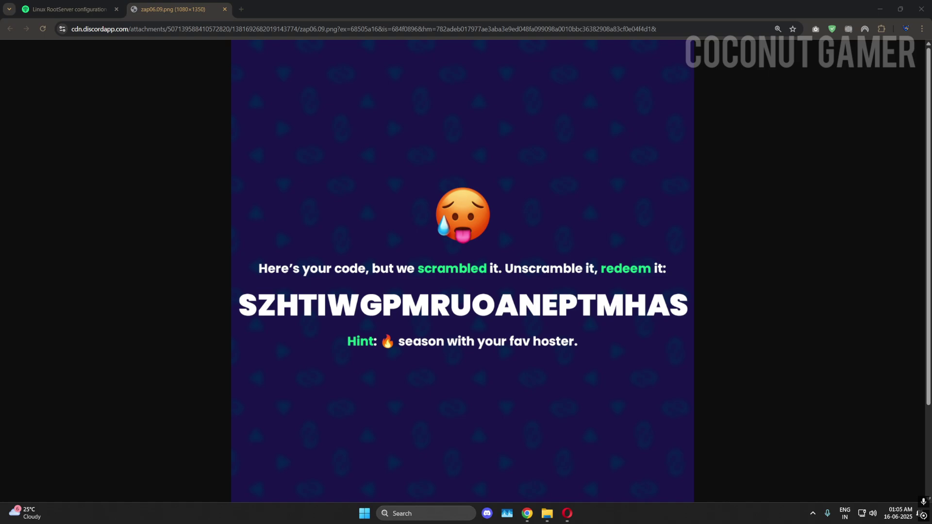
- Open the hoster's Twitter page from the server configuration page, and close it together with the voucher image tab
click(70, 9)
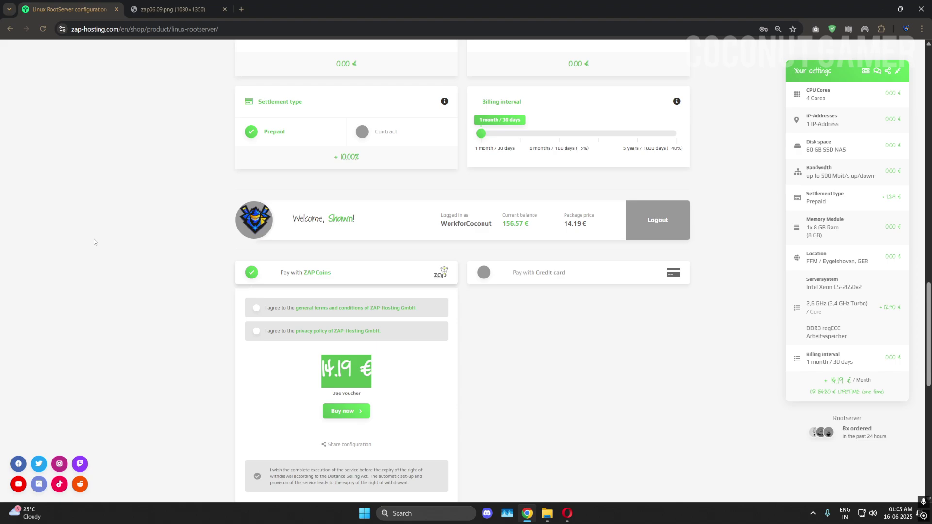
middle_click(59, 463)
key(ctrl+Tab)
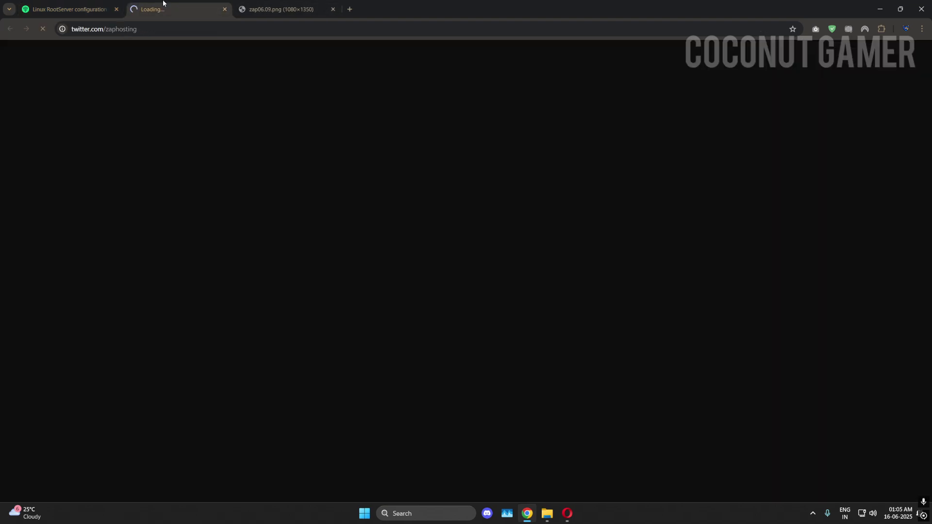
key(ctrl+shift+Tab)
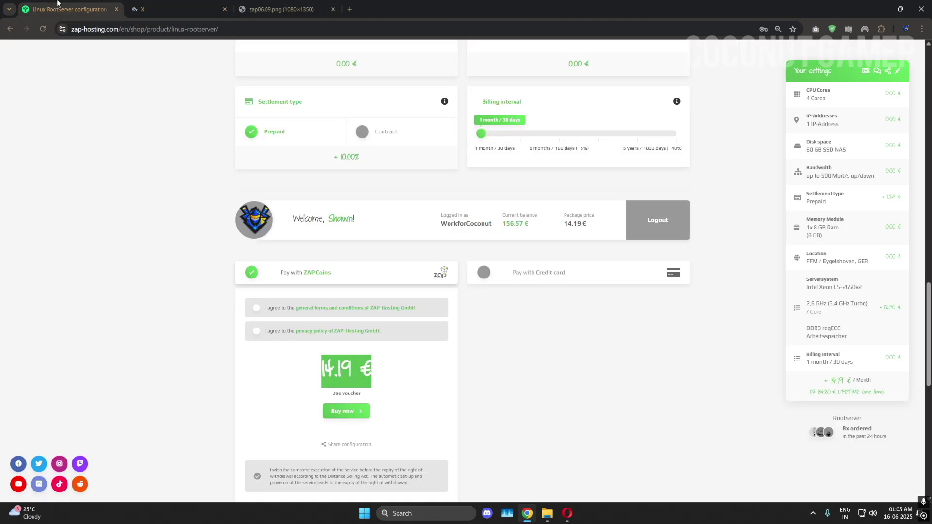
click(225, 9)
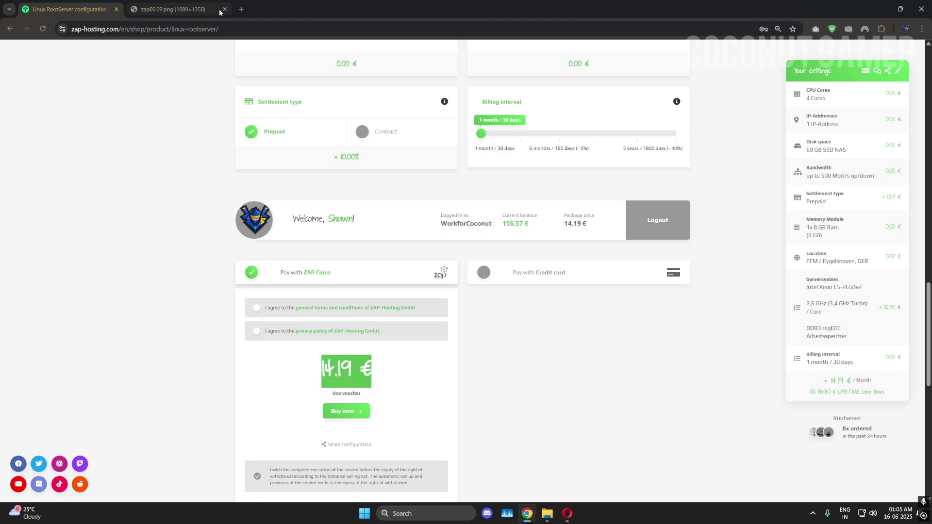
click(225, 9)
- View the voucher form in the account's cashbox without redeeming a code, and return to the Linux RootServer configuration
scroll(152, 212, down, 3)
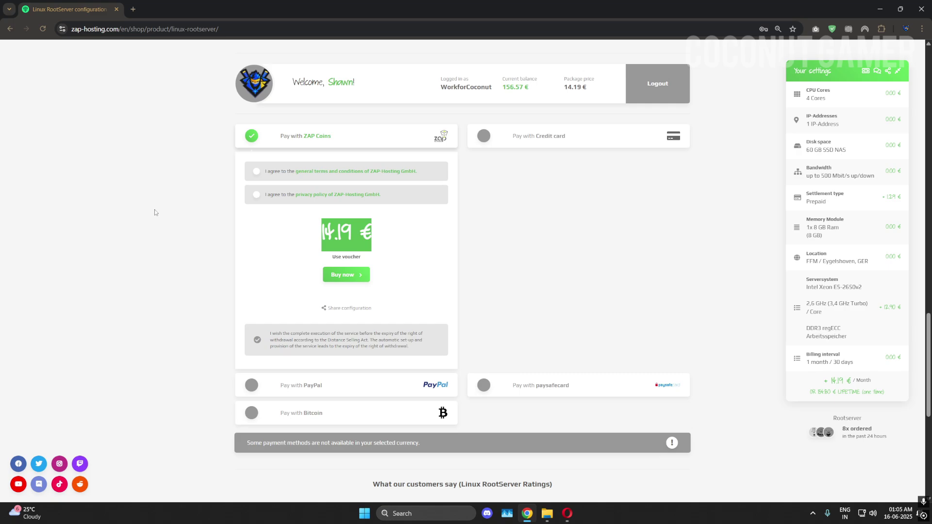
scroll(185, 222, up, 15)
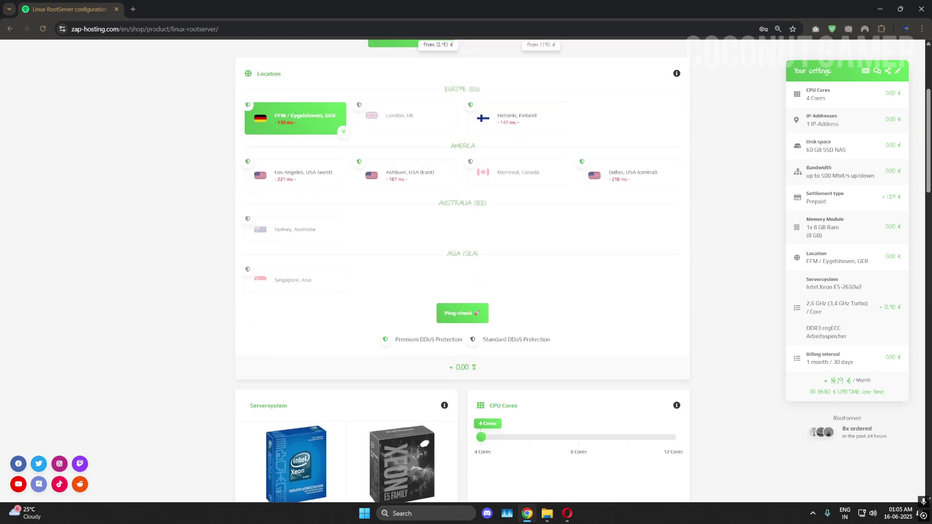
scroll(437, 374, up, 4)
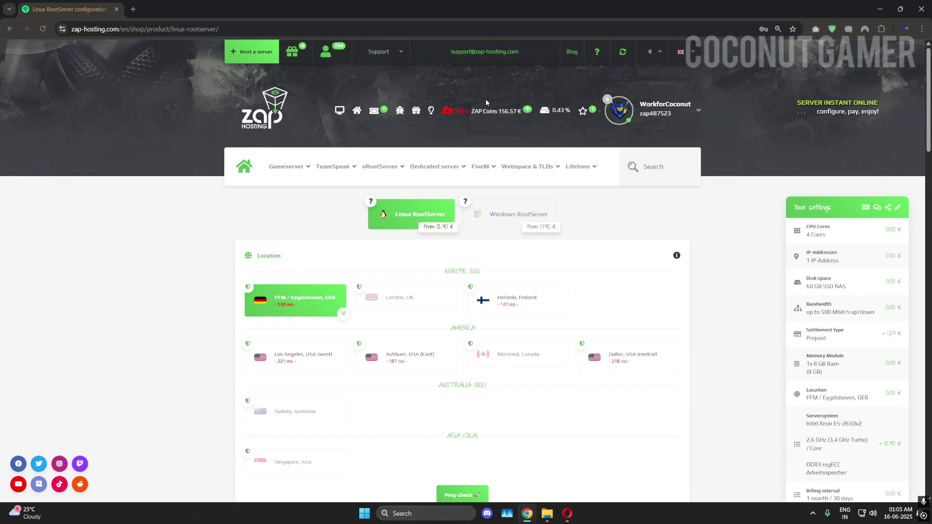
middle_click(450, 118)
key(ctrl+Tab)
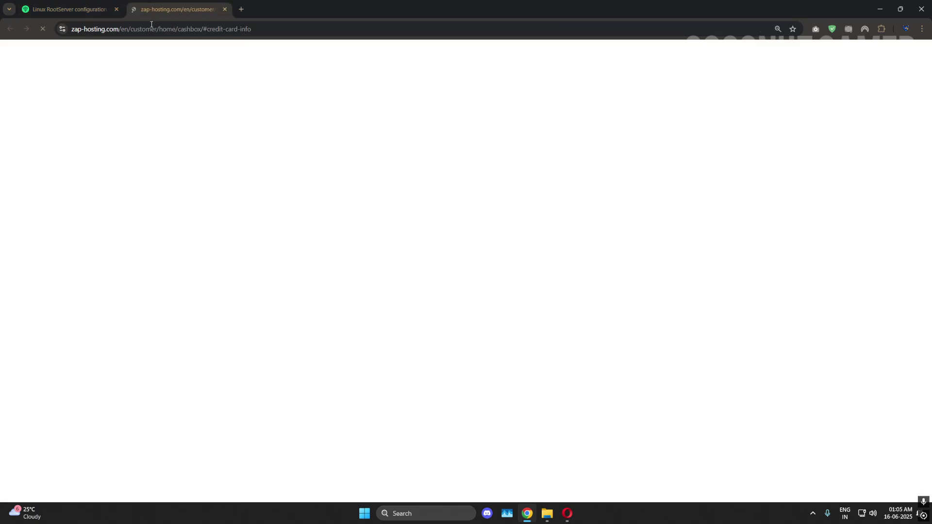
scroll(517, 204, down, 10)
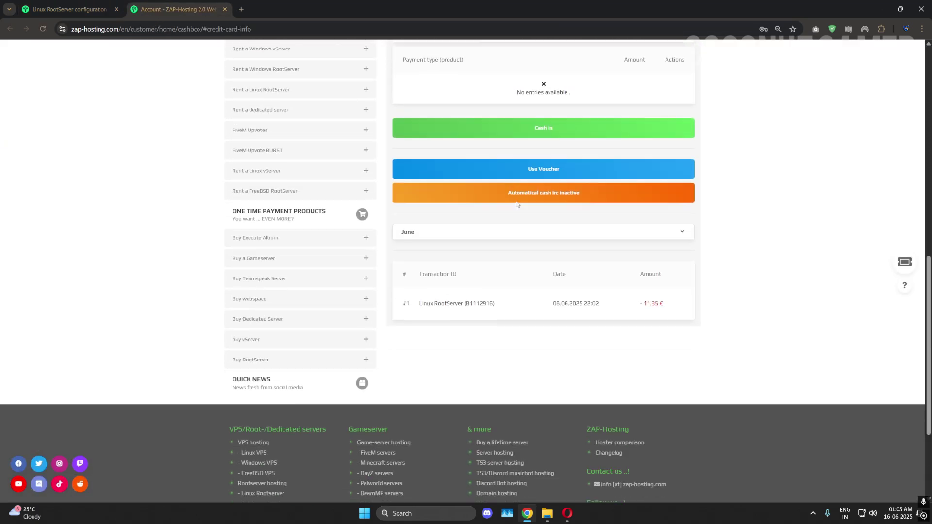
scroll(517, 204, up, 1)
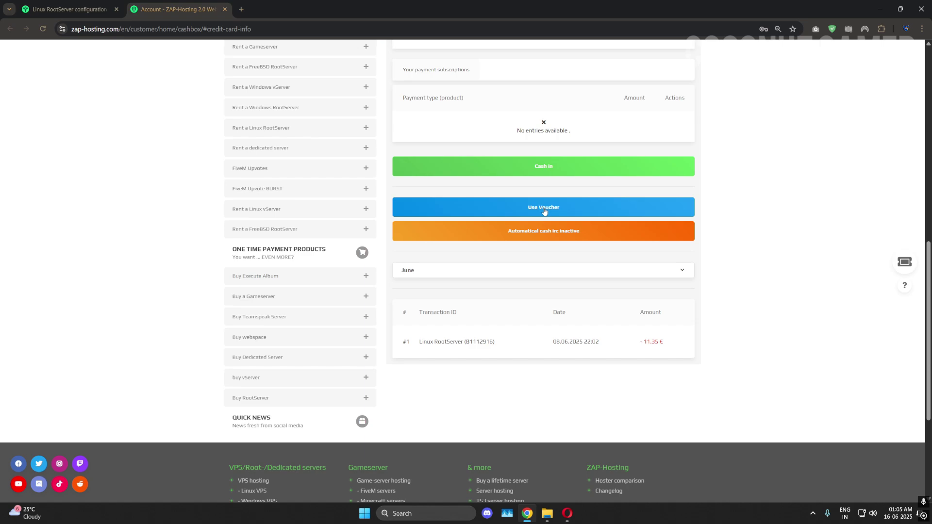
click(544, 209)
click(332, 91)
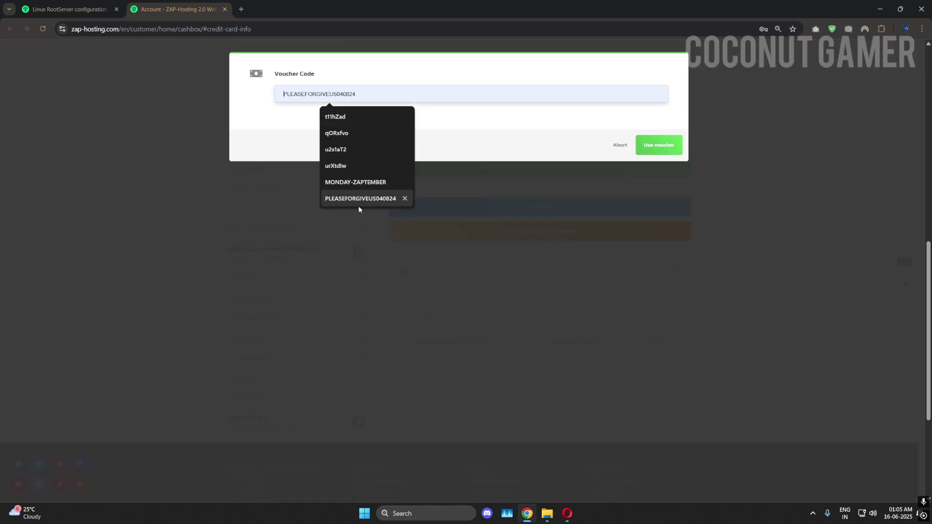
click(621, 145)
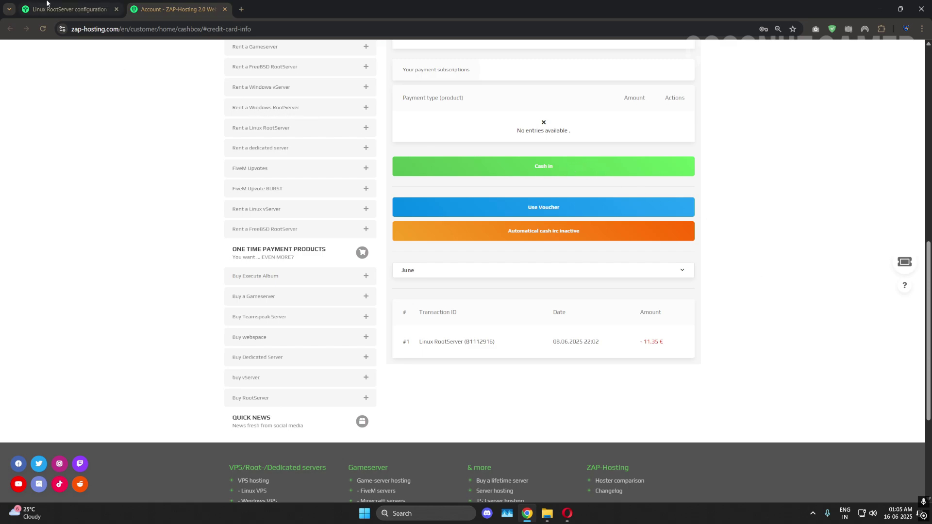
click(68, 10)
scroll(452, 290, down, 9)
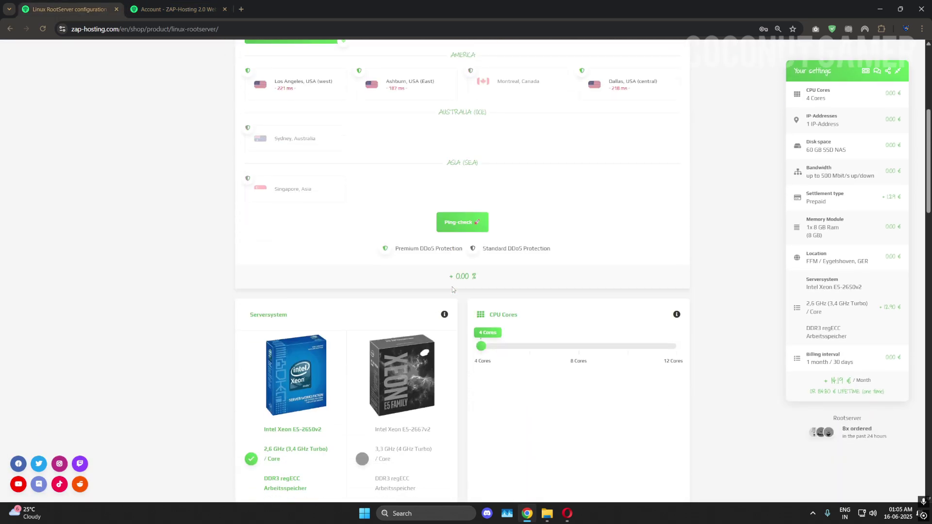
click(227, 9)
- Redeem the voucher code WorkforCoconut in the ZAP Coins checkout of the Linux RootServer order
scroll(337, 235, down, 11)
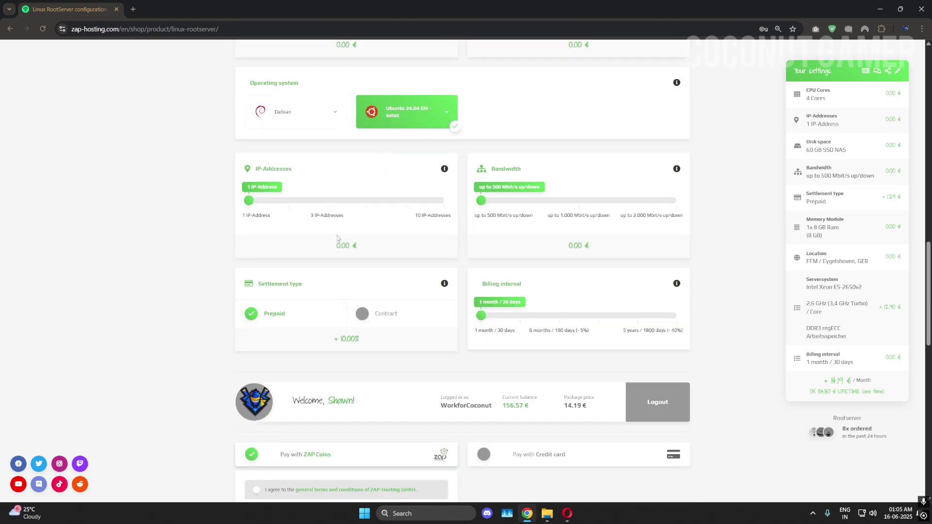
scroll(370, 308, down, 2)
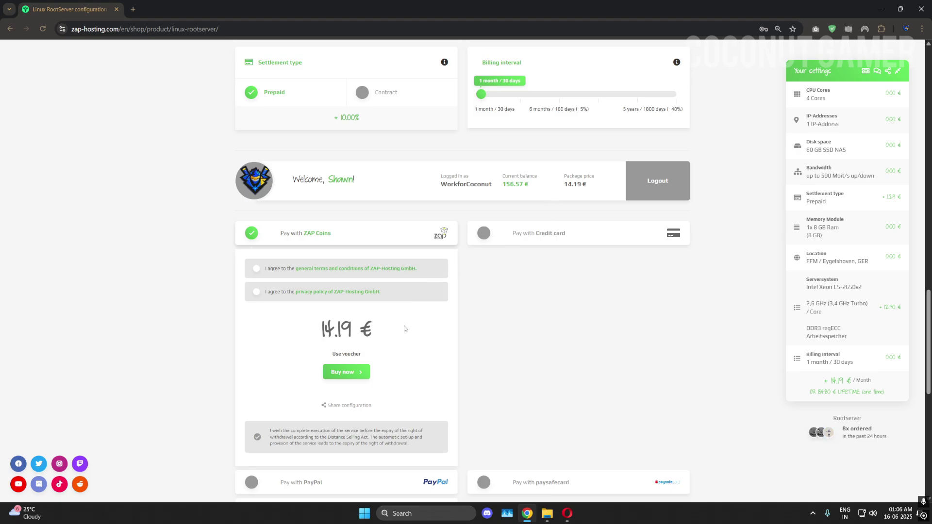
click(340, 356)
click(341, 359)
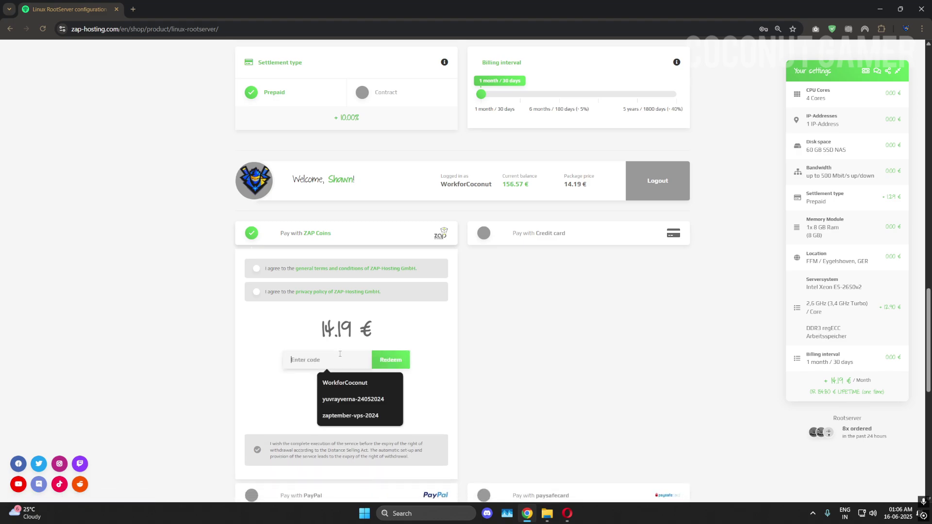
click(349, 383)
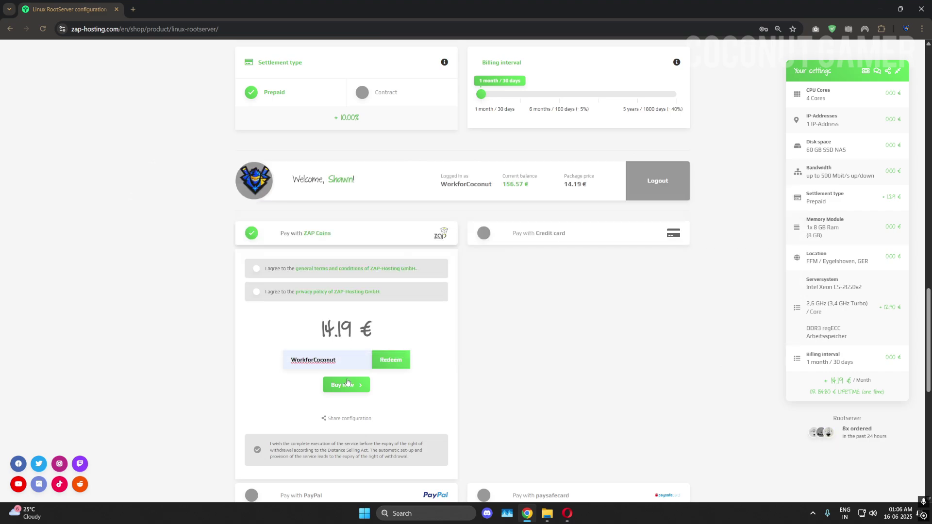
click(402, 361)
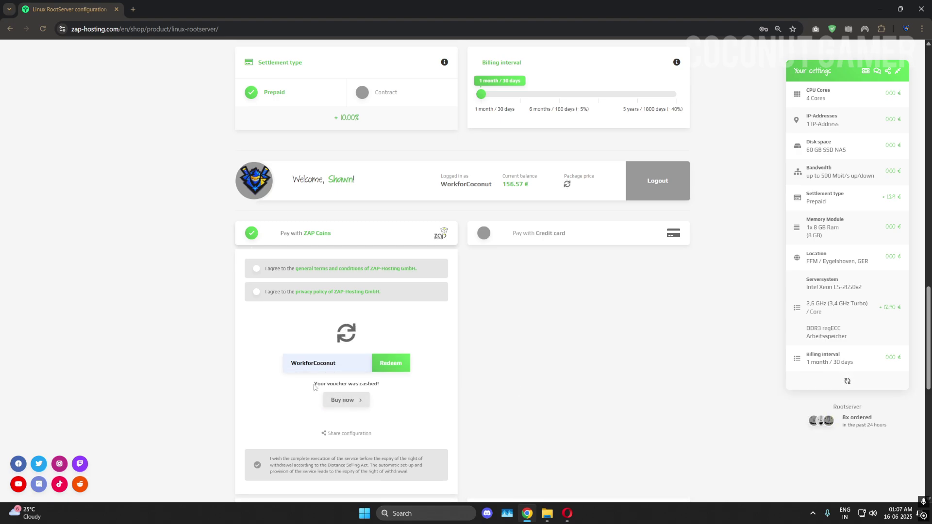
- Agree to ZAP-Hosting's general terms and conditions and privacy policy, and buy the Linux RootServer with ZAP Coins
drag(332, 326, 411, 327)
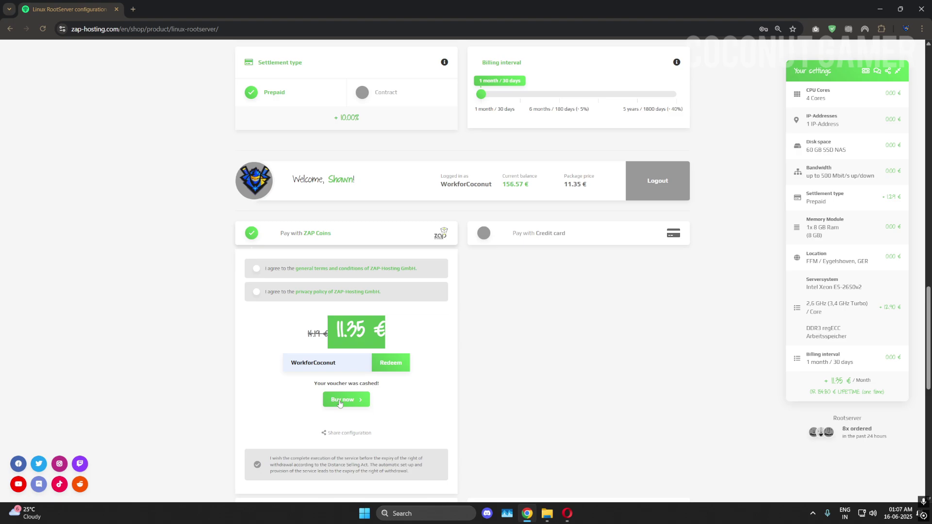
click(343, 399)
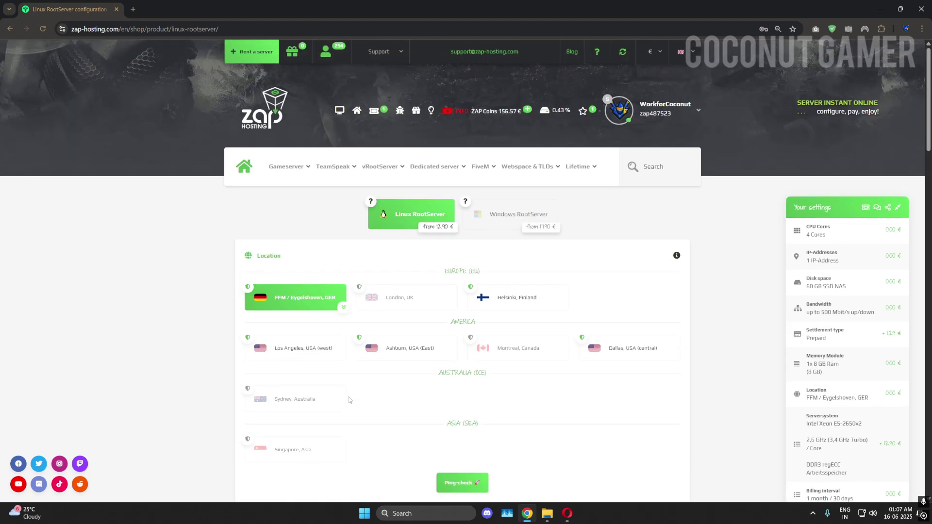
scroll(349, 397, down, 10)
scroll(350, 400, down, 18)
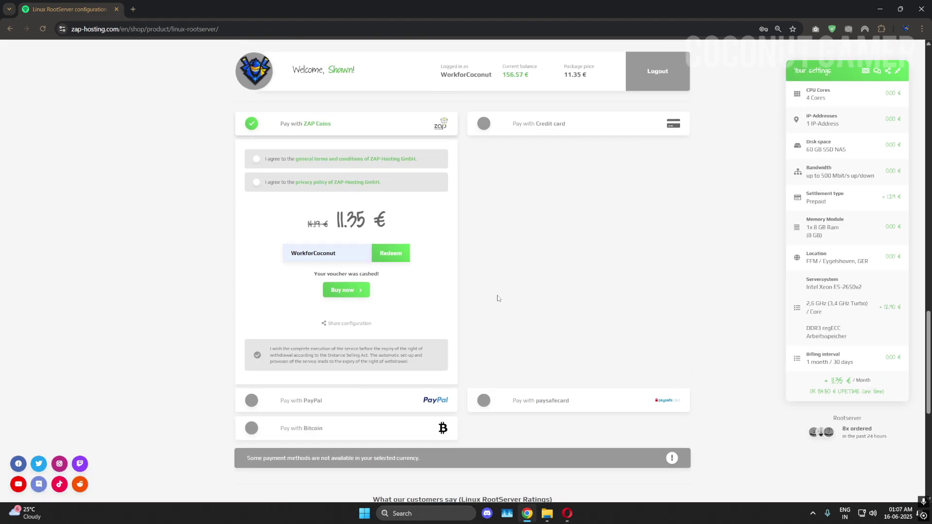
click(351, 292)
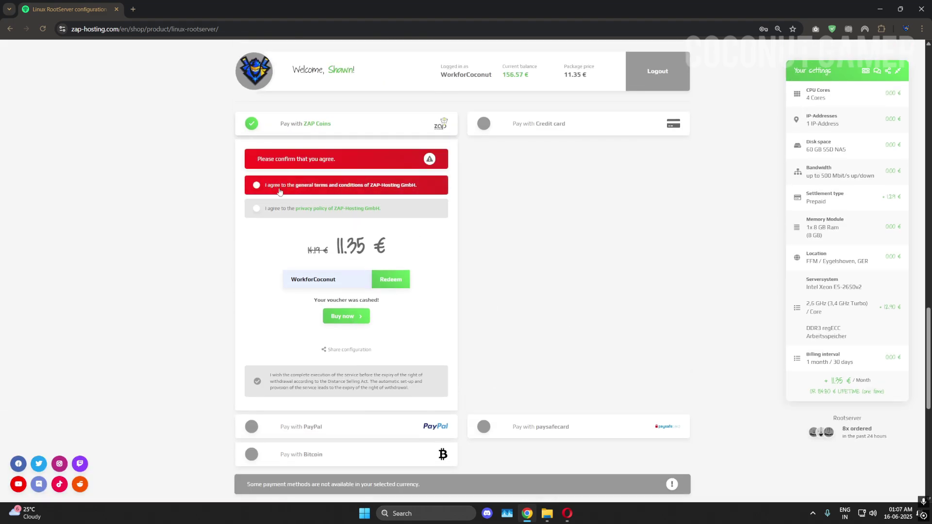
click(257, 186)
click(257, 209)
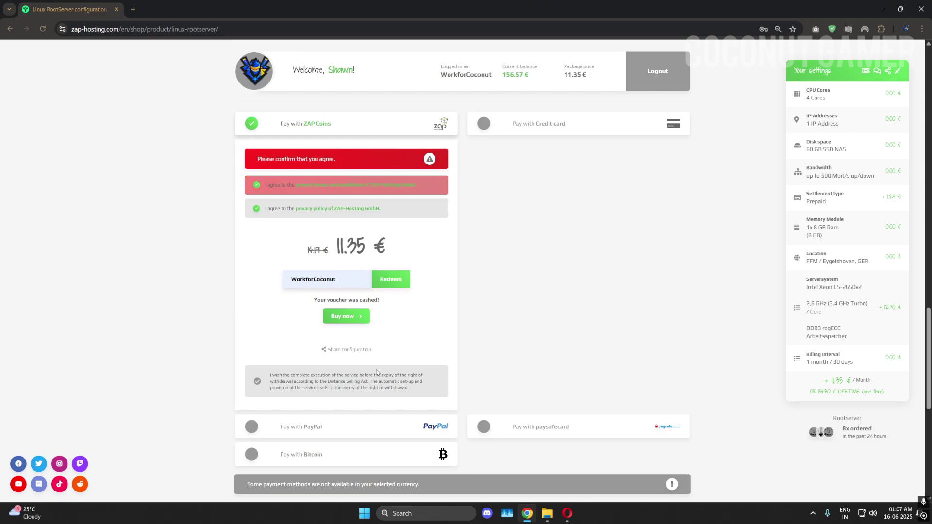
click(350, 316)
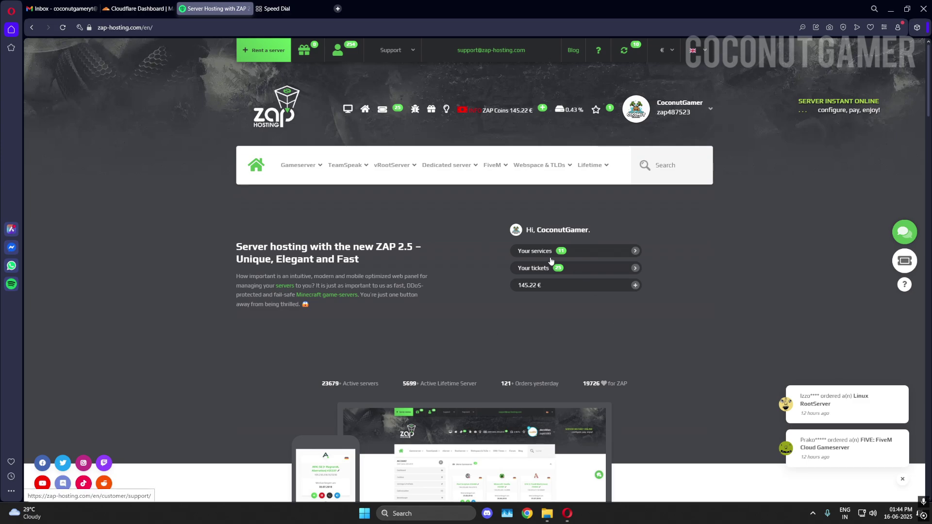
- Open the product page of the rented Linux RootServer from the account's services
click(537, 250)
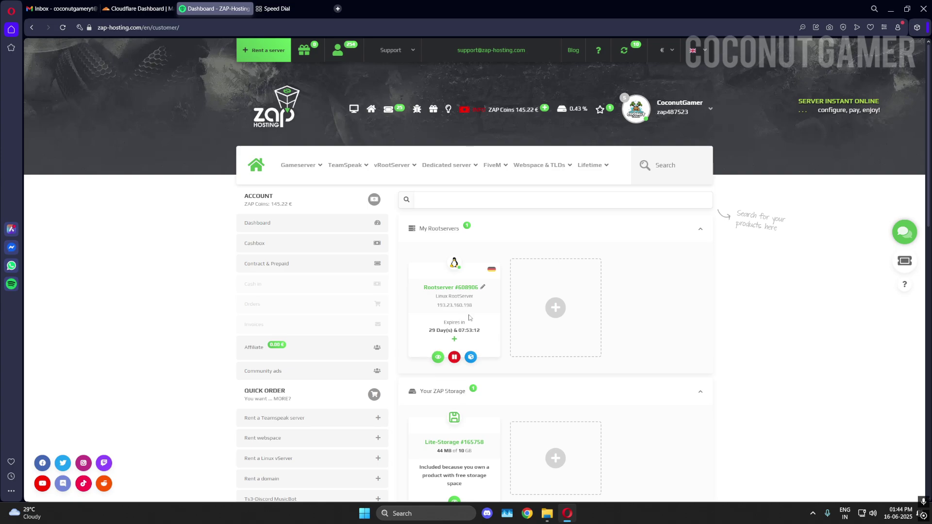
click(539, 323)
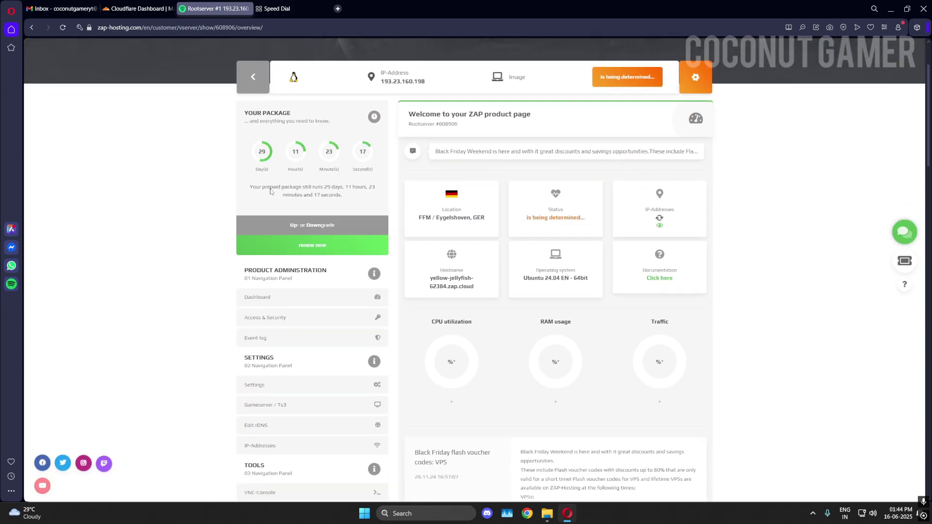
scroll(341, 125, up, 2)
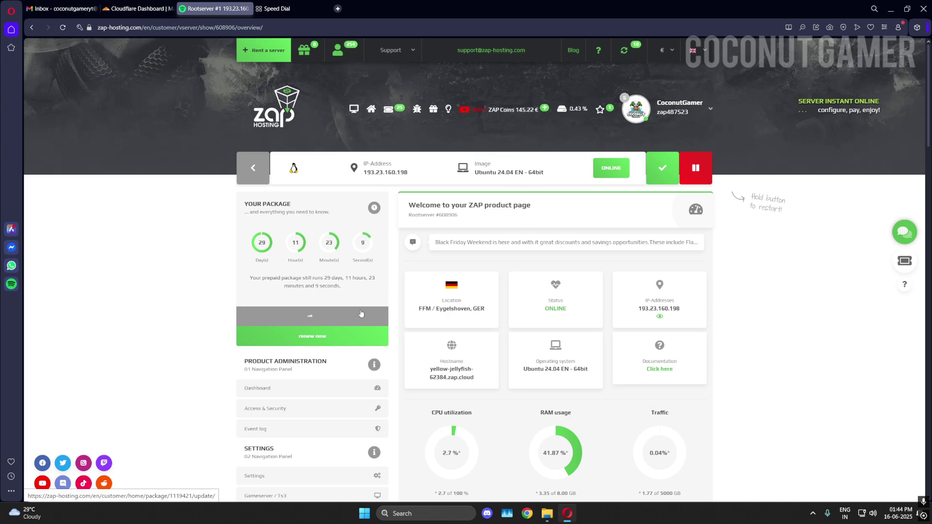
- Examine the rootserver's operating system image, online status and resource usage on its product page
double_click(536, 172)
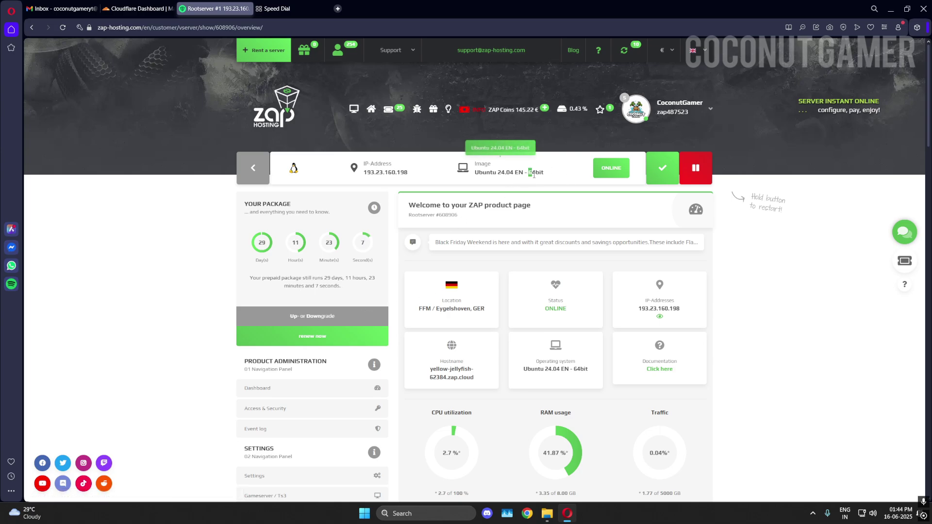
click(551, 202)
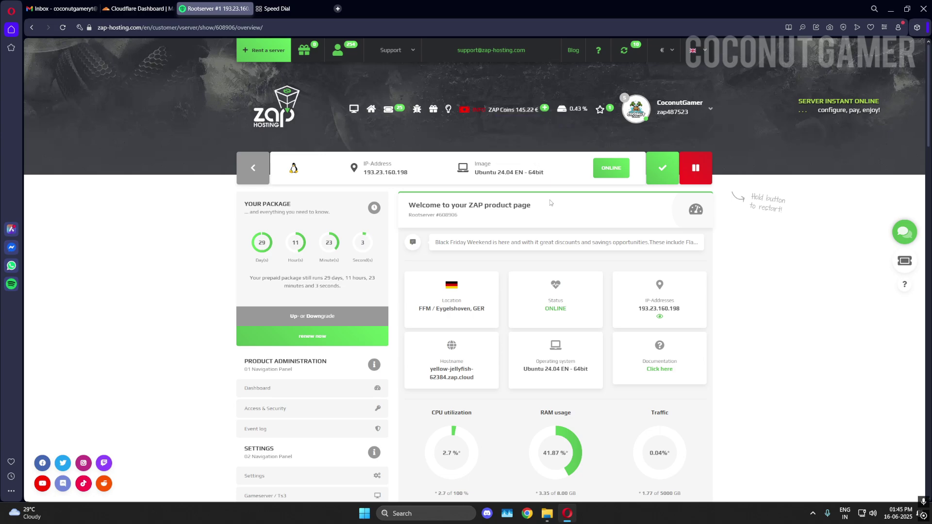
double_click(616, 168)
click(601, 222)
scroll(463, 197, down, 1)
scroll(462, 196, up, 1)
scroll(506, 264, down, 2)
scroll(507, 265, down, 2)
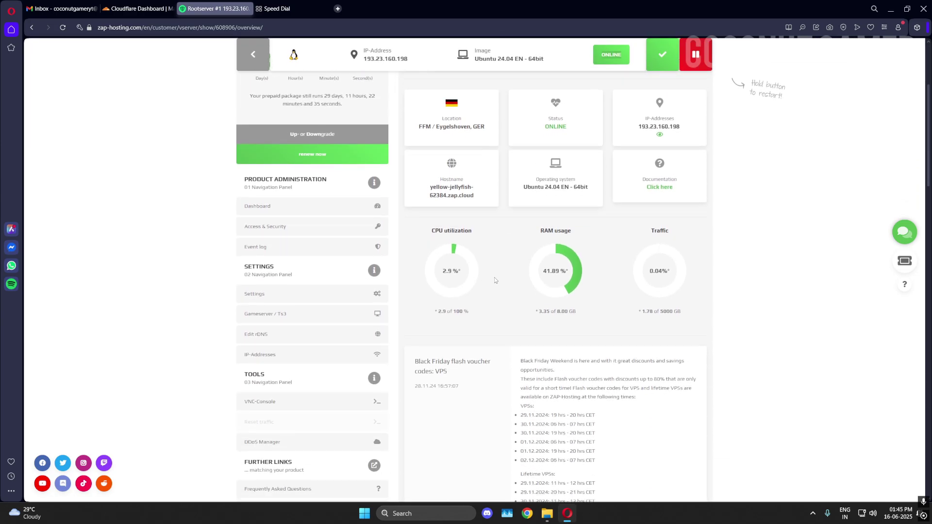
- Check on the rootserver's IP-Addresses page whether its IP address is reachable
click(267, 360)
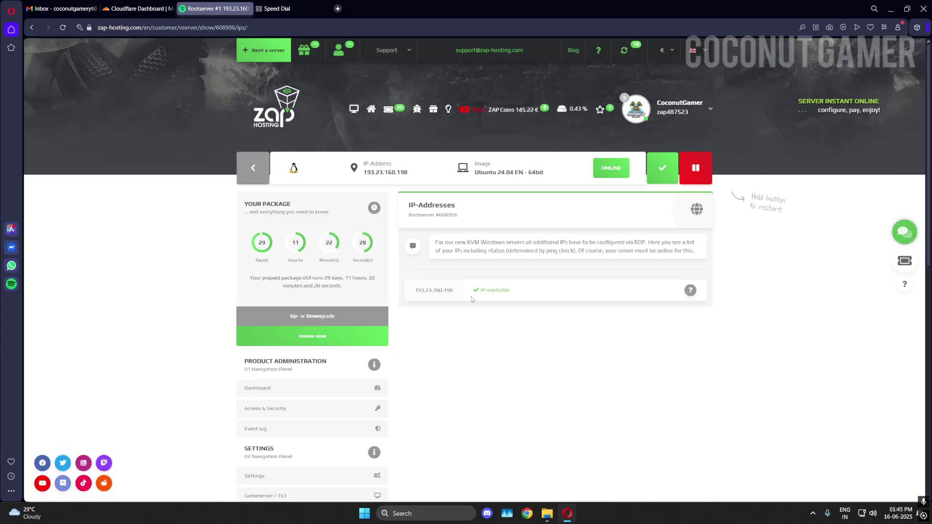
drag(479, 291, 533, 290)
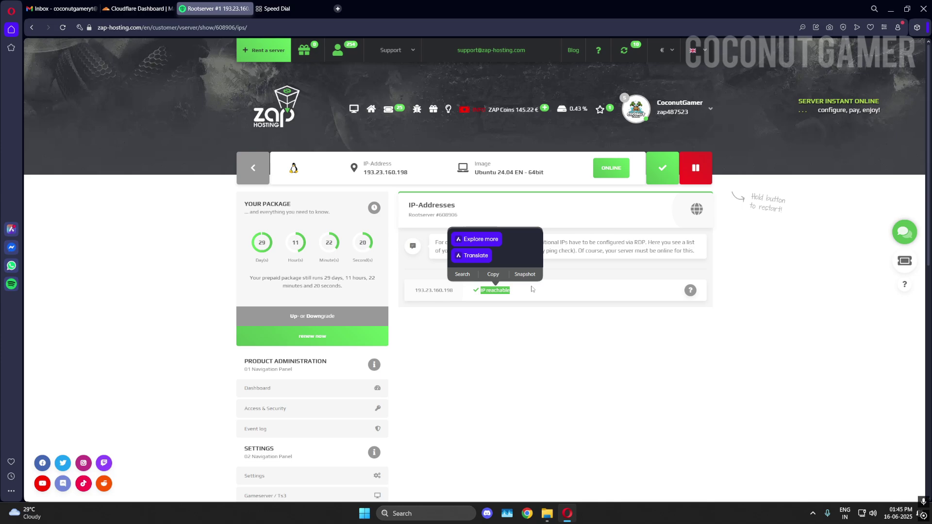
click(589, 328)
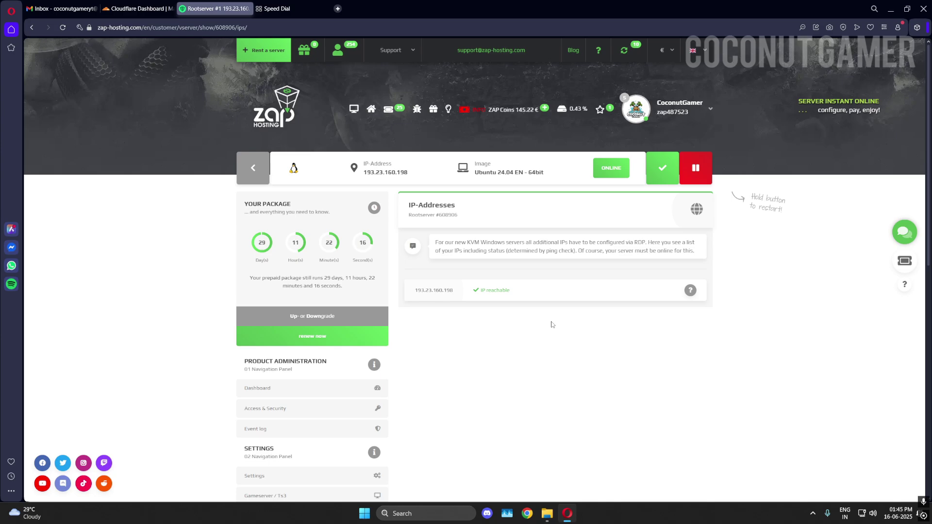
drag(479, 290, 512, 295)
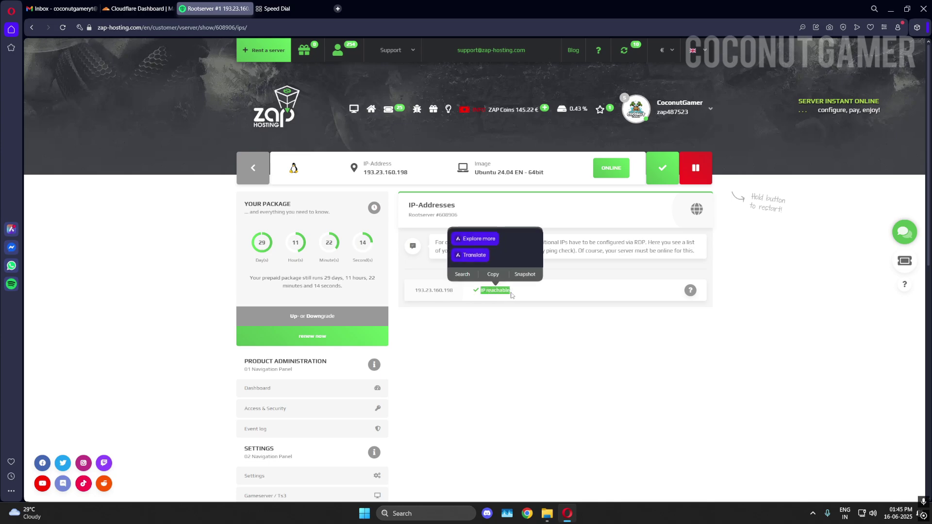
click(538, 317)
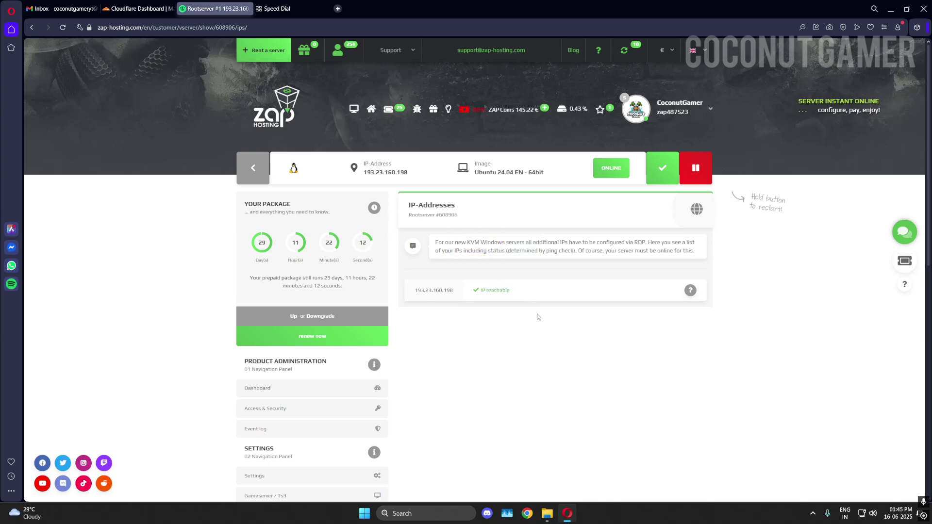
scroll(301, 392, down, 2)
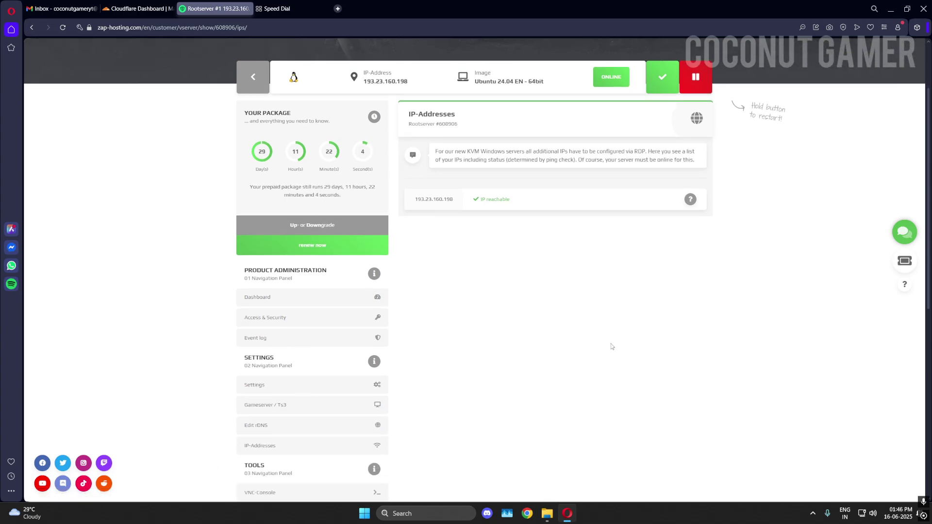
scroll(611, 347, up, 2)
scroll(612, 347, down, 4)
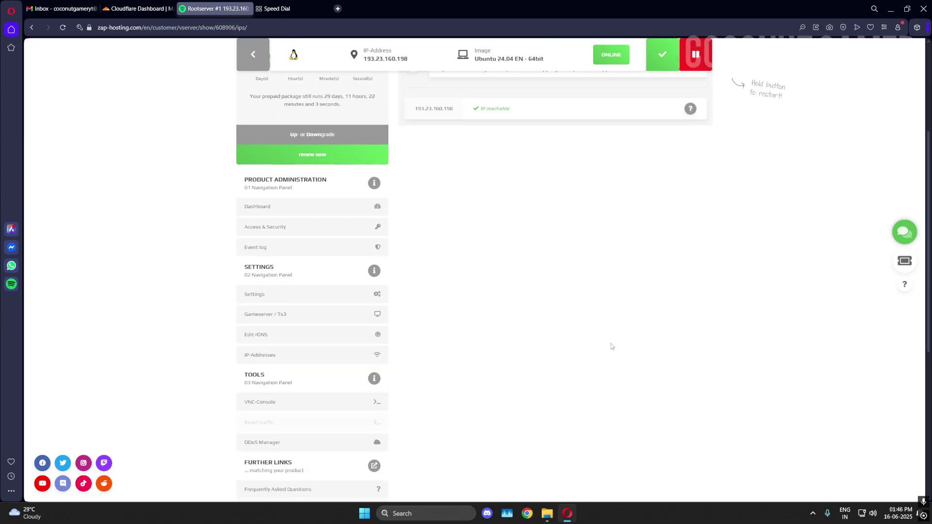
- Return to the rootserver's dashboard and review its RAM usage and traffic figures
click(254, 207)
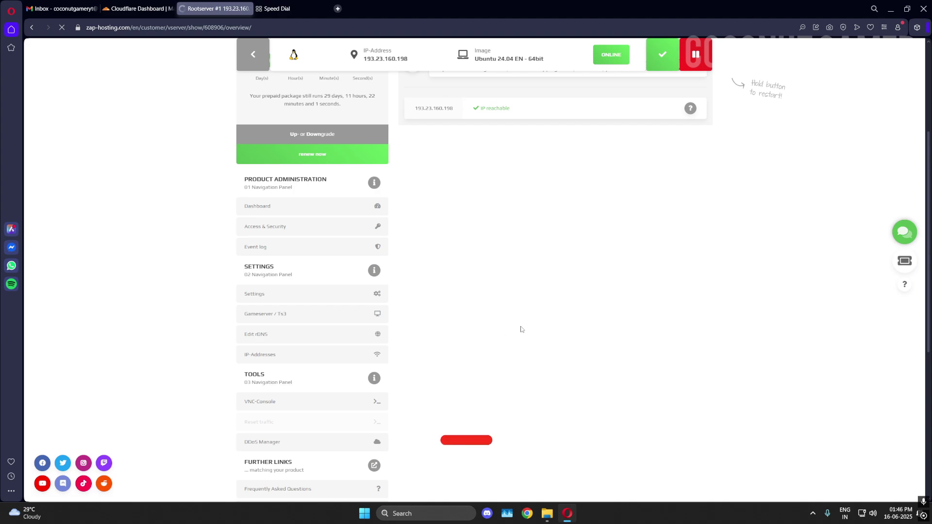
scroll(522, 329, down, 3)
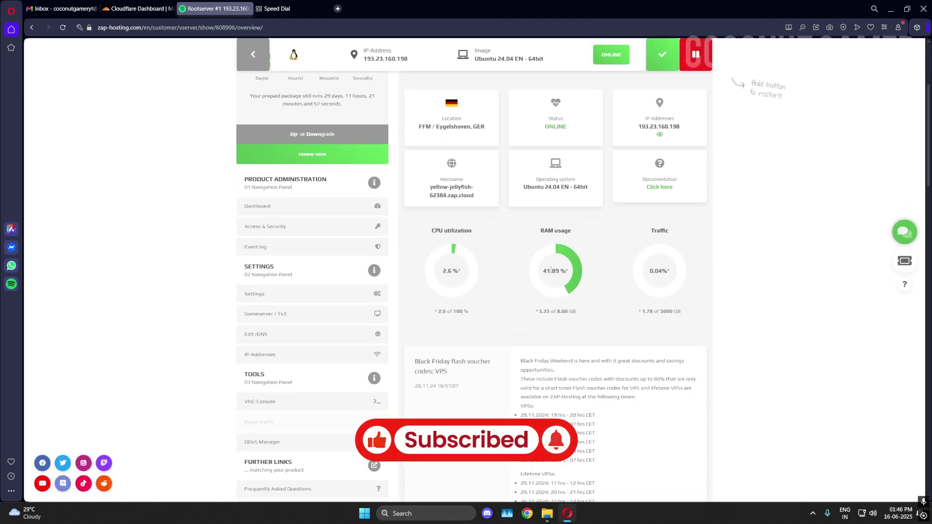
scroll(549, 270, down, 2)
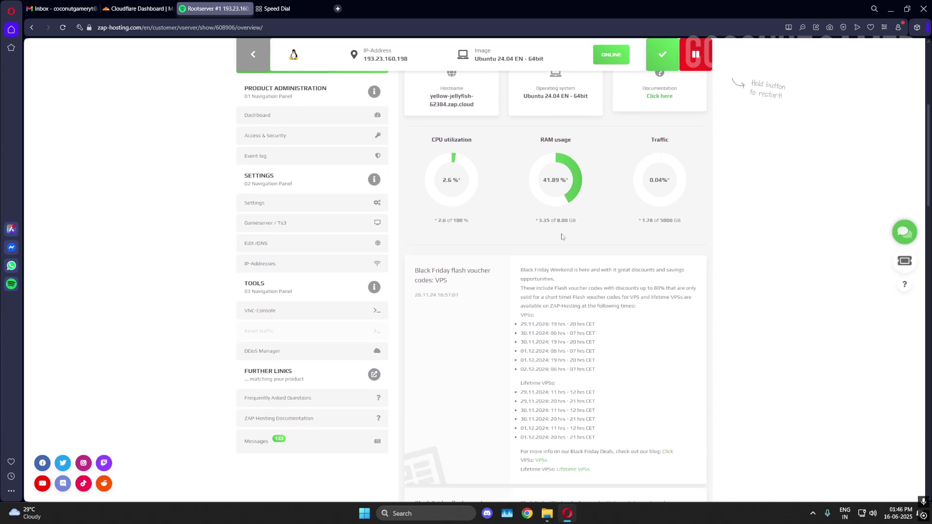
drag(539, 220, 575, 220)
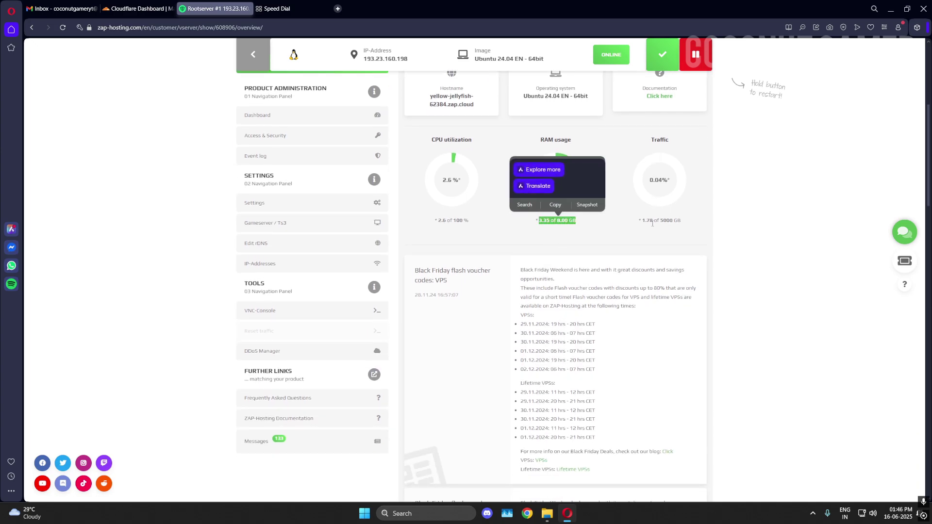
scroll(587, 389, up, 2)
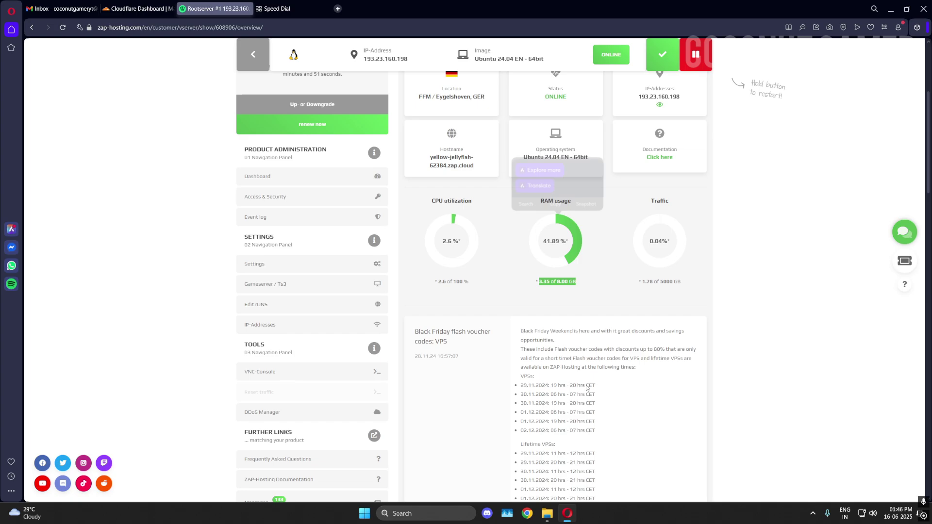
double_click(659, 318)
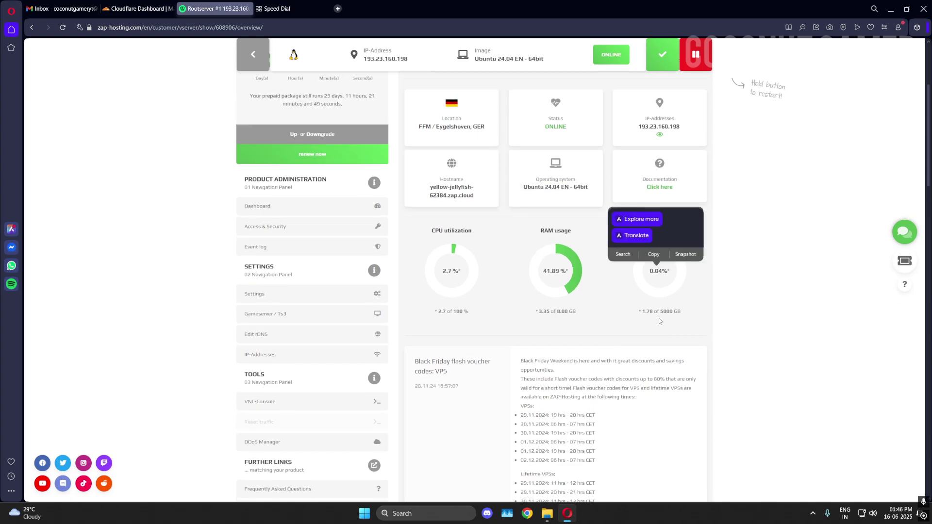
drag(656, 311, 650, 271)
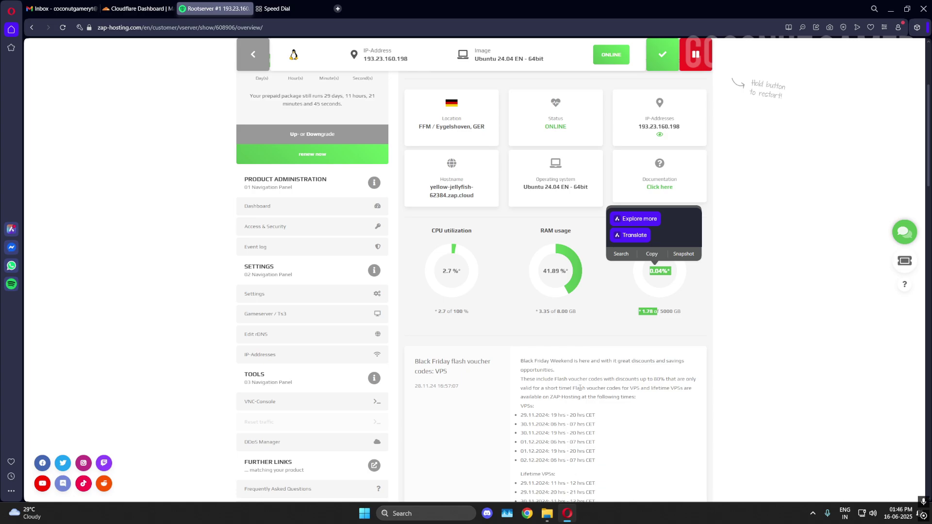
scroll(614, 383, down, 10)
scroll(615, 383, up, 13)
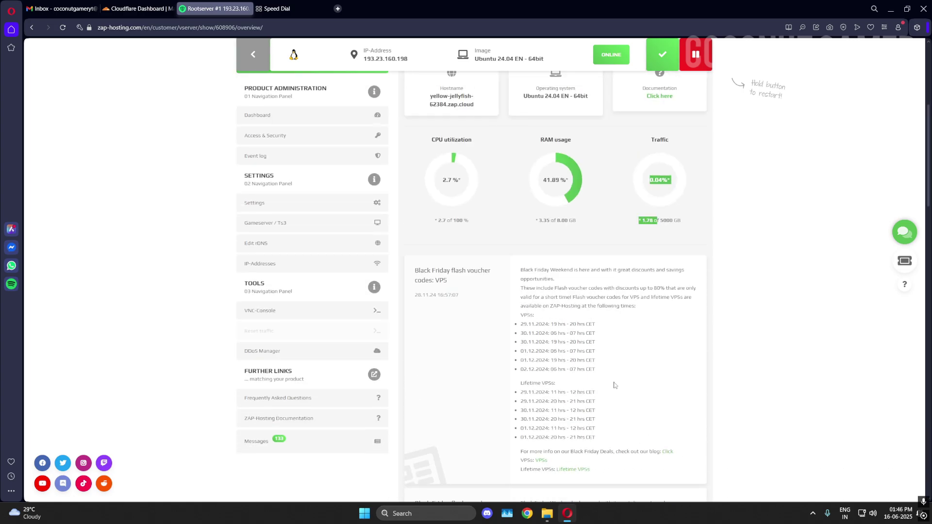
scroll(225, 252, down, 3)
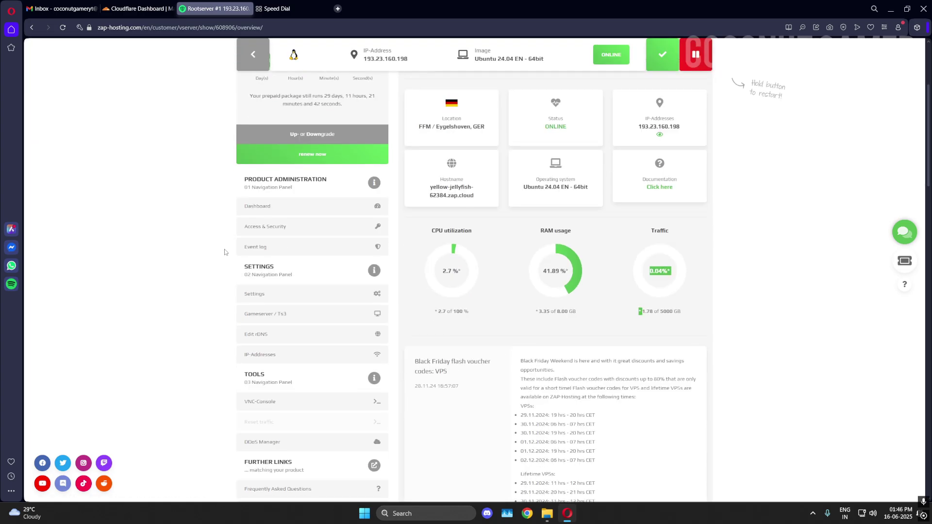
- Enter a new root password in the rootserver's Access & Security settings and save it
click(270, 233)
scroll(420, 308, down, 3)
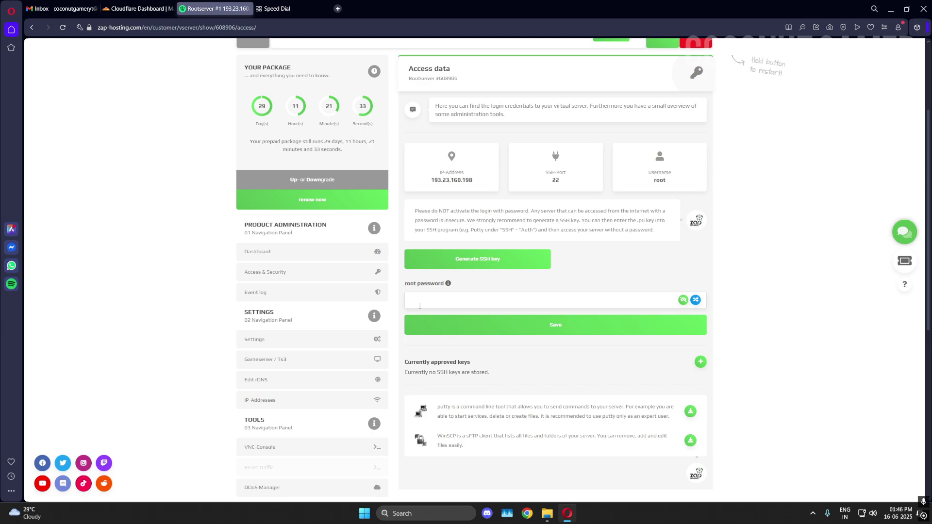
click(420, 306)
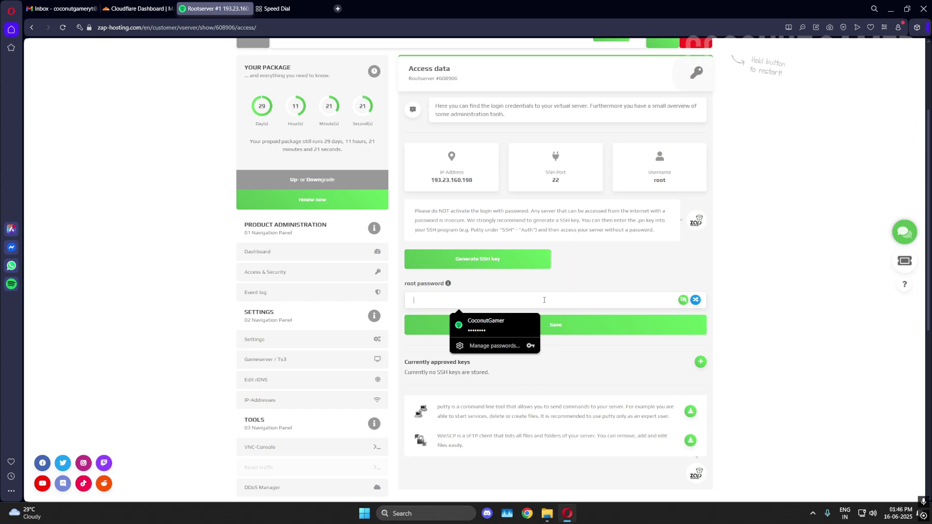
text(••••••)
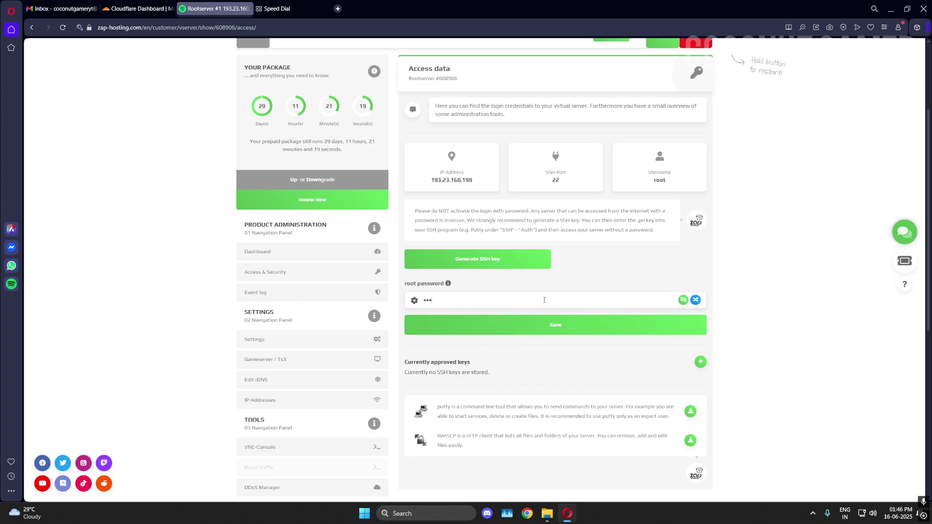
text(••••)
click(509, 321)
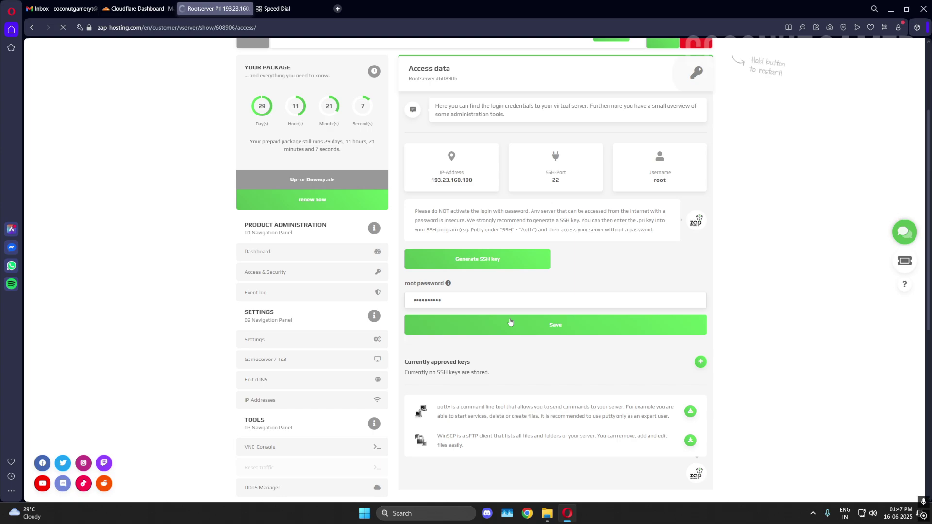
scroll(511, 321, down, 3)
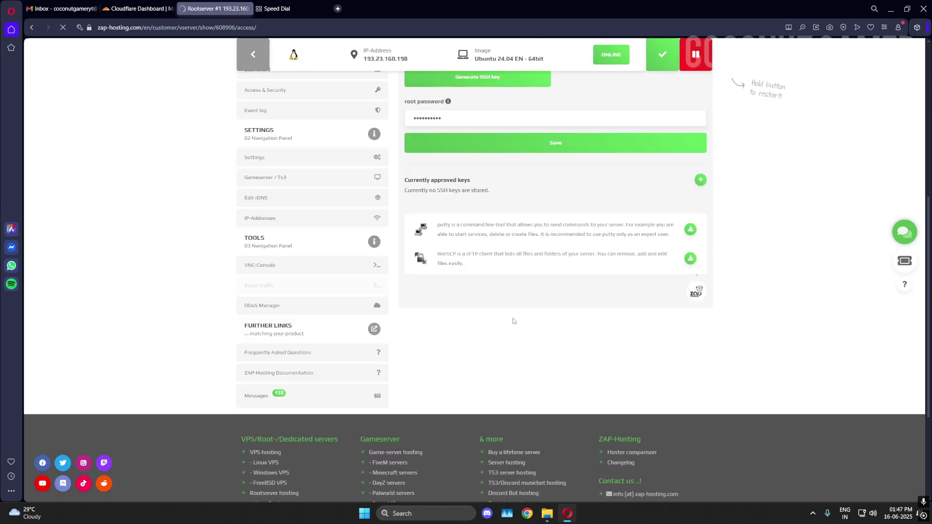
scroll(512, 321, up, 4)
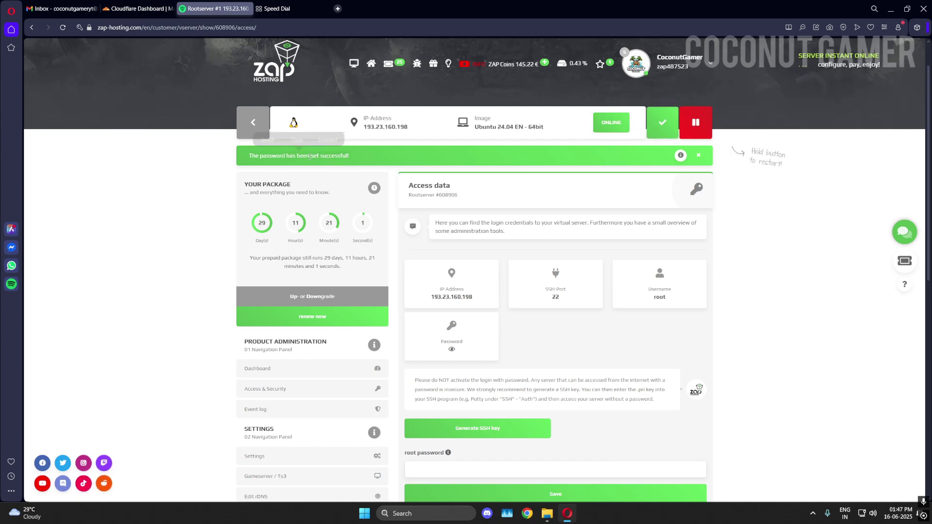
drag(308, 136, 418, 218)
scroll(418, 218, down, 2)
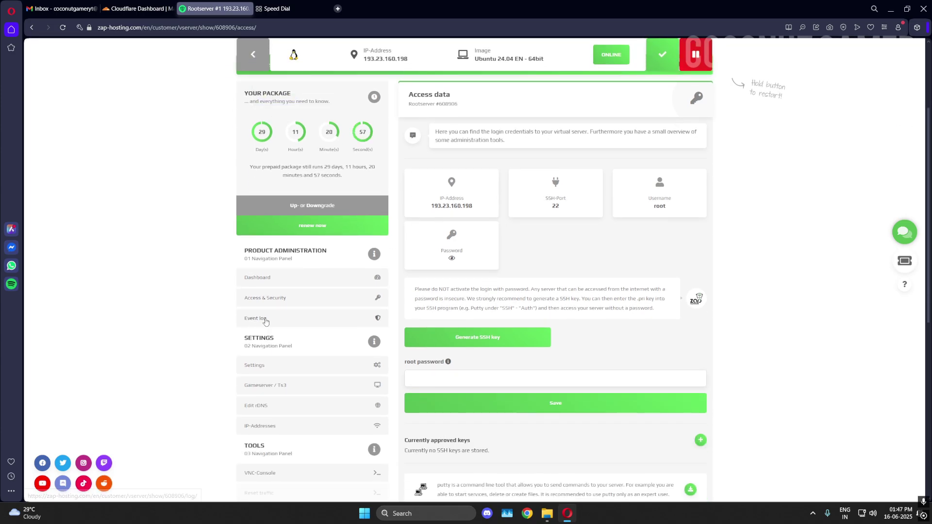
- Review the recent entries in the rootserver's event log
click(284, 323)
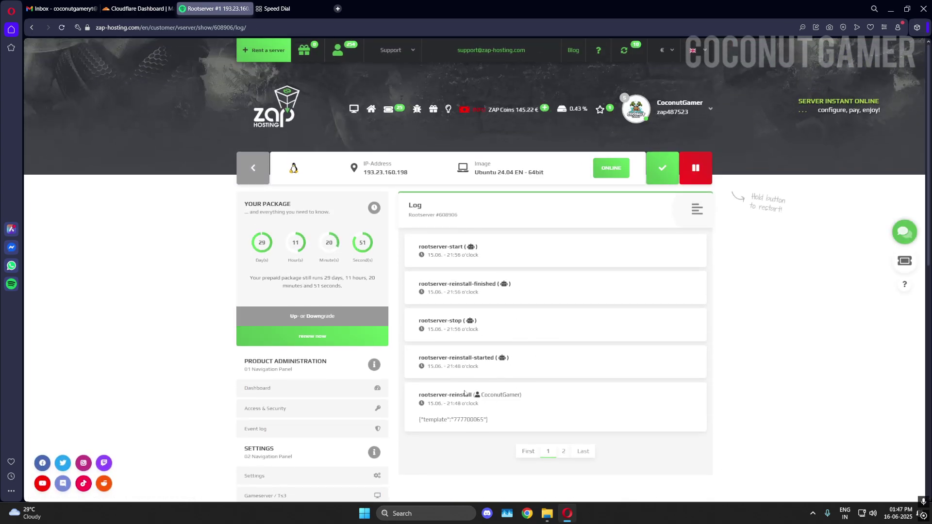
scroll(301, 356, down, 2)
scroll(305, 345, down, 1)
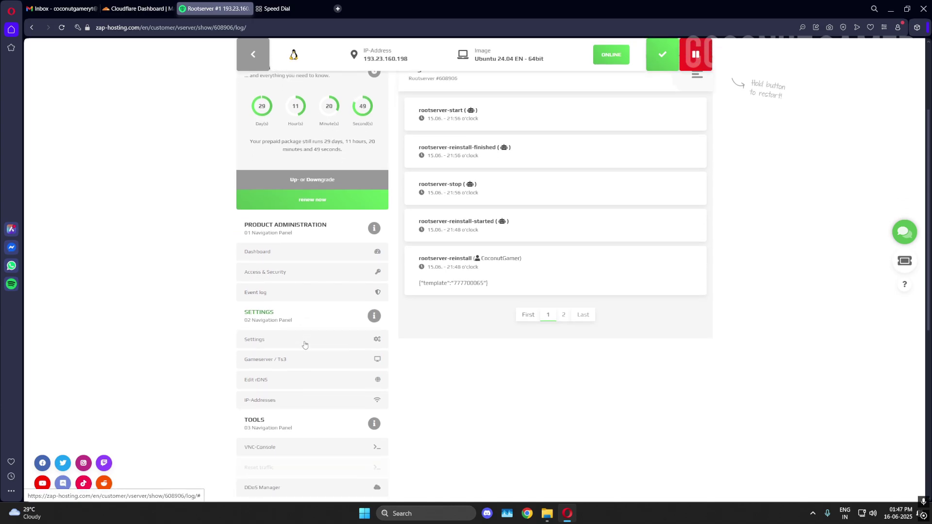
- Enter a new root password on the rootserver's Settings page and save it
click(297, 340)
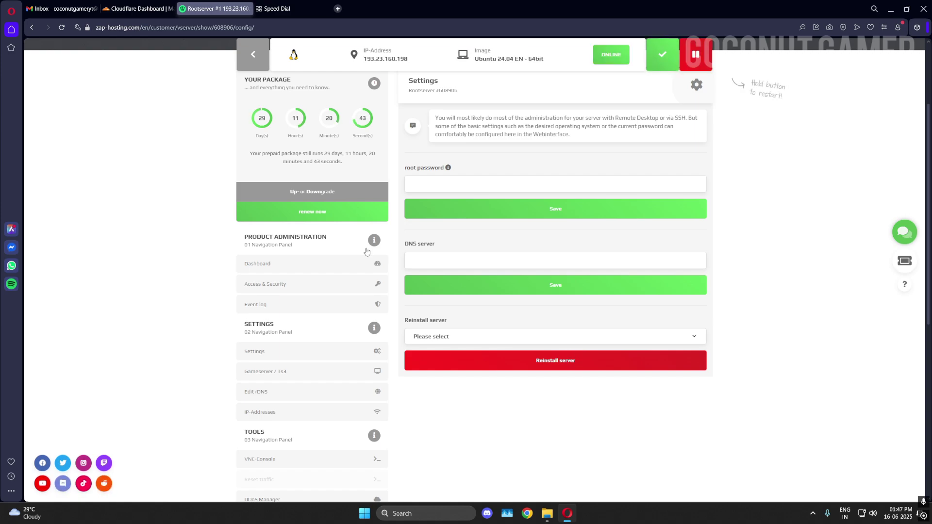
click(409, 252)
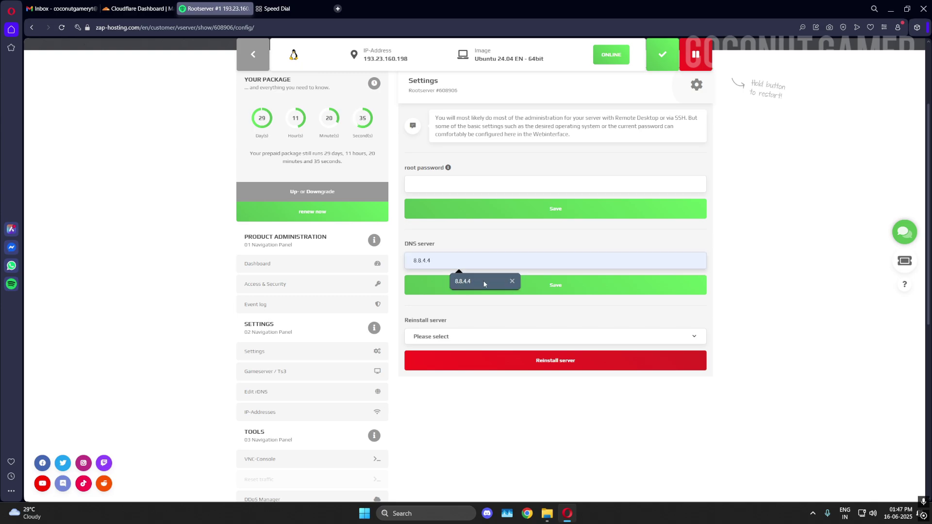
click(459, 274)
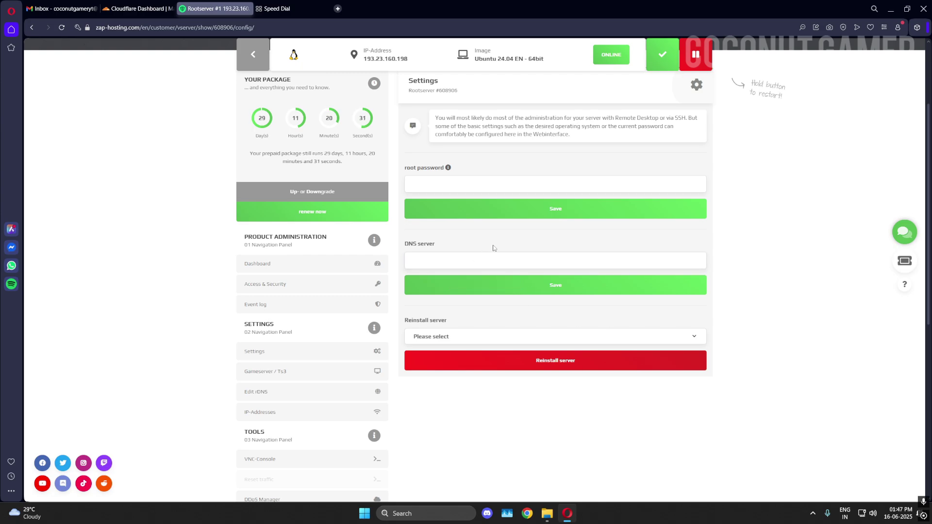
click(451, 185)
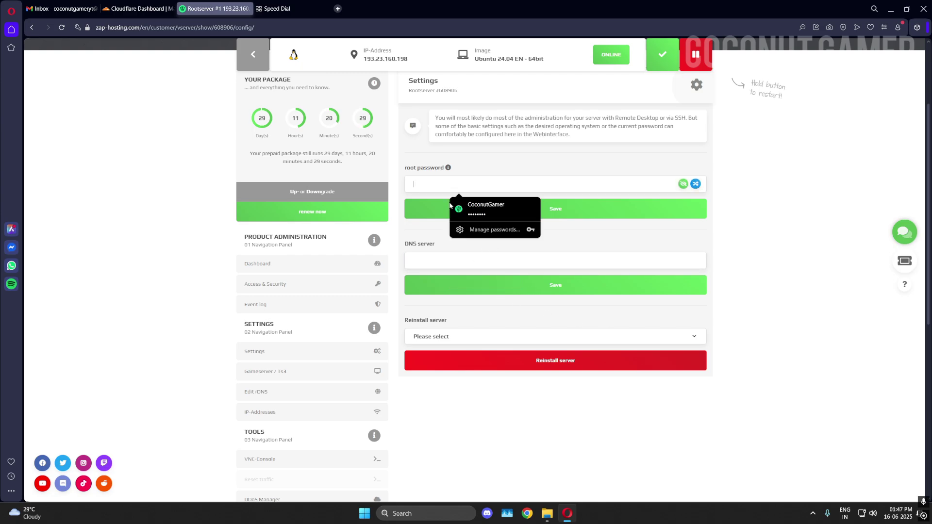
click(416, 264)
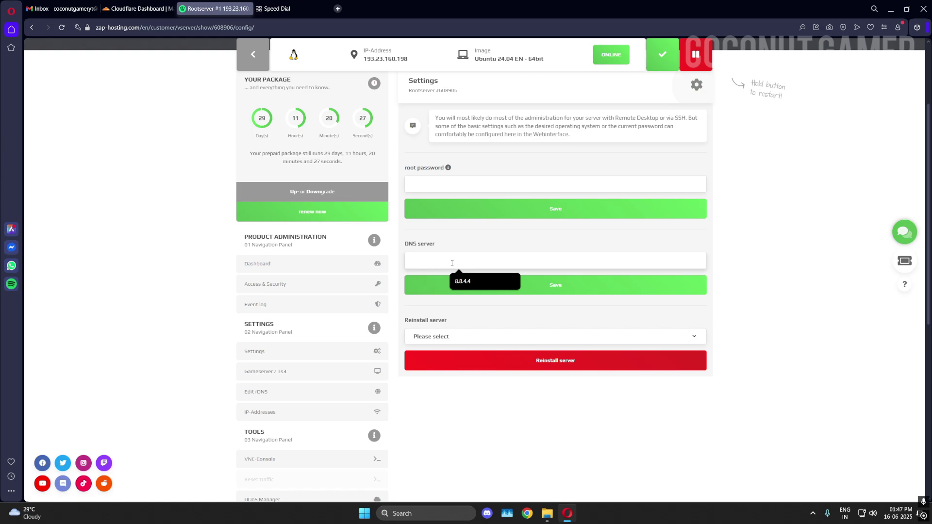
click(463, 180)
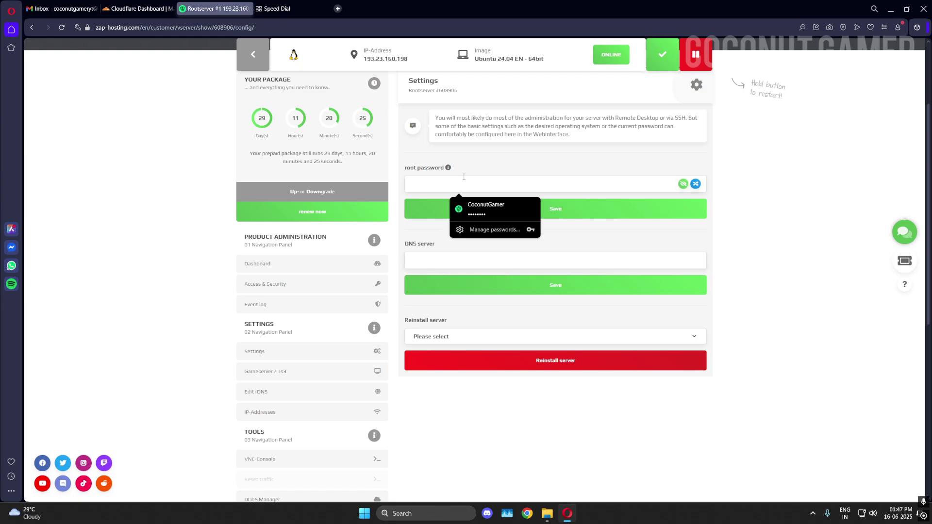
text(*******)
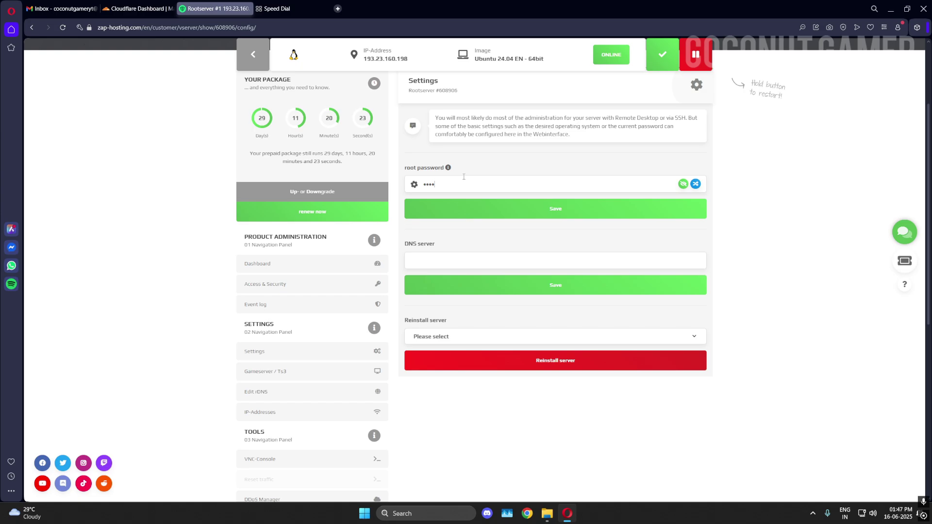
text(***)
click(473, 202)
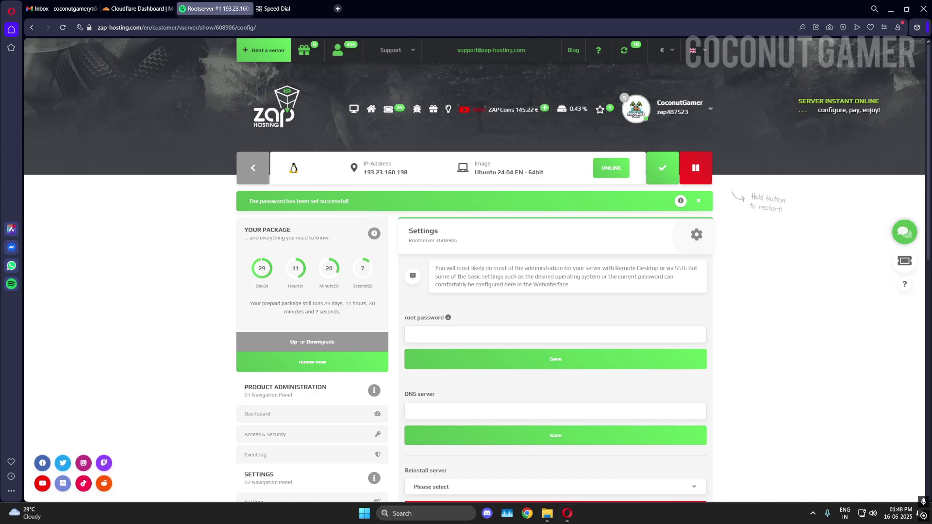
- Compare the operating systems supported by the Gameserver / Ts3 web interface with the rootserver's installed image
scroll(352, 392, down, 3)
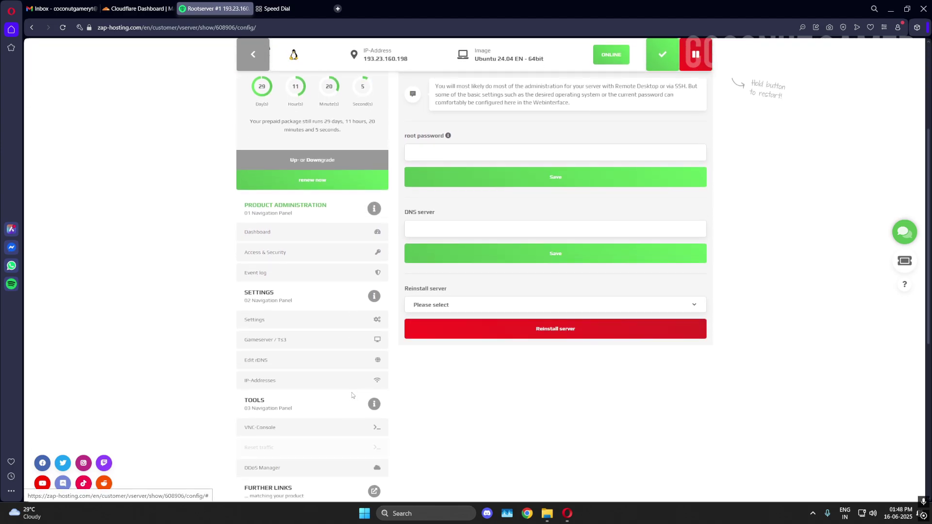
click(285, 340)
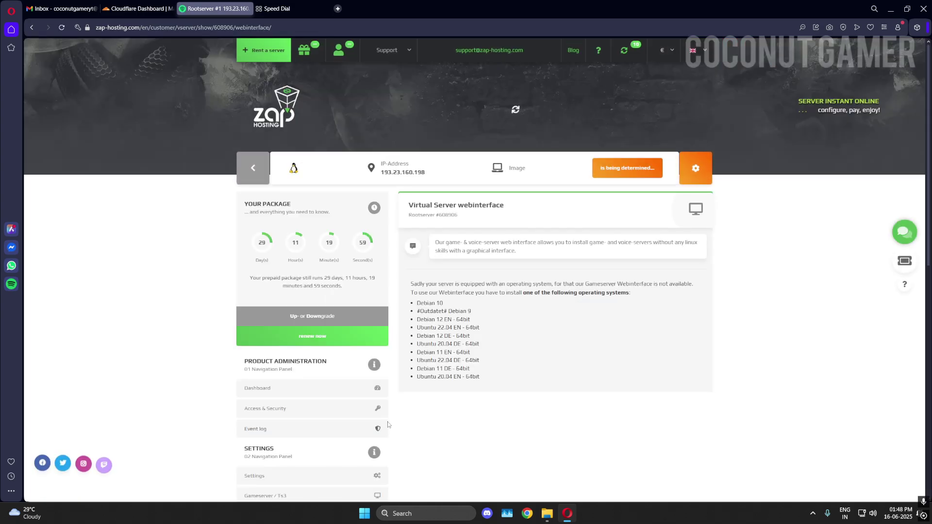
scroll(388, 424, down, 1)
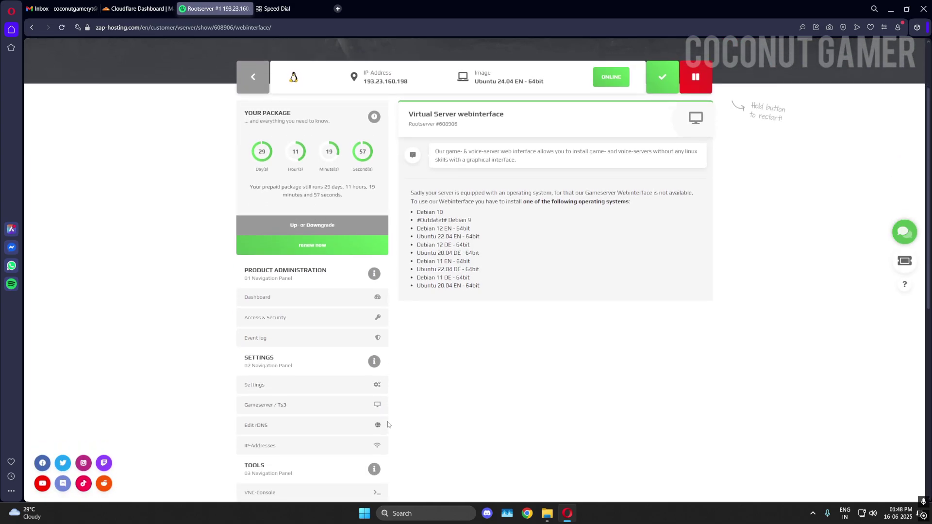
scroll(629, 386, down, 3)
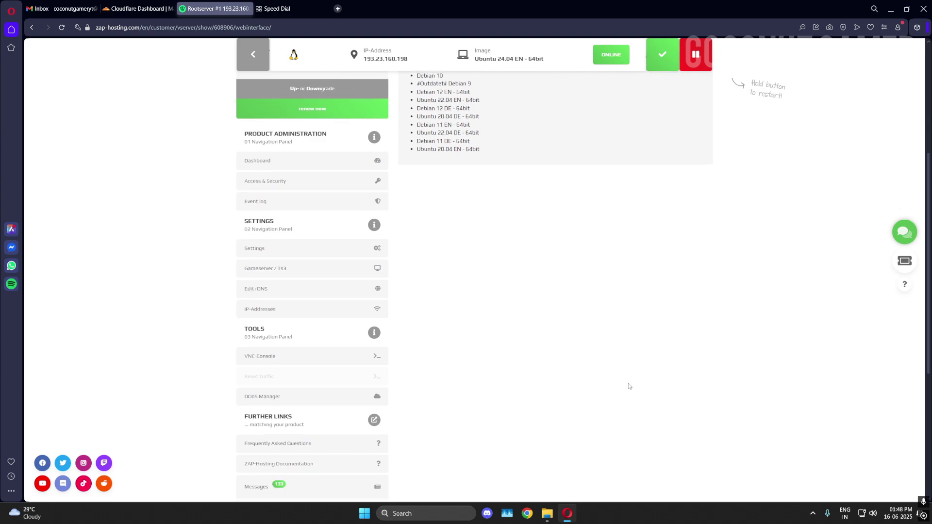
scroll(628, 386, up, 3)
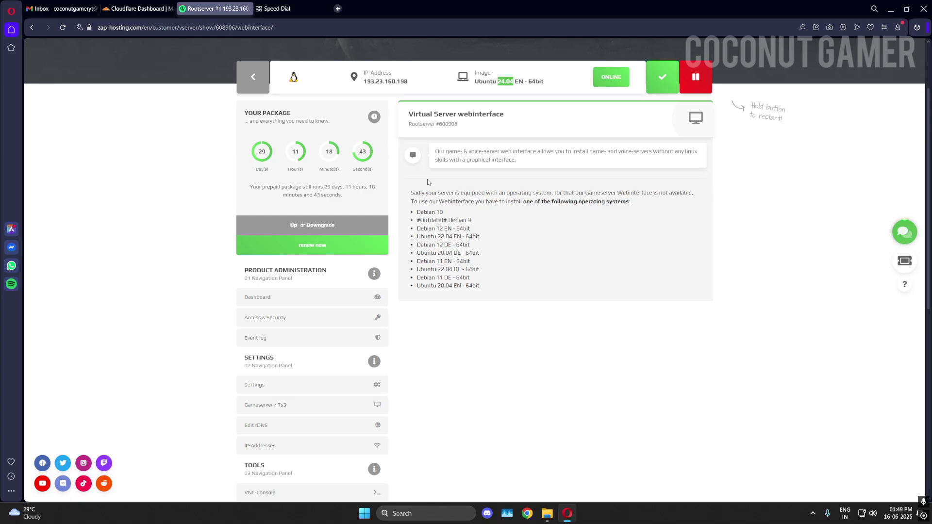
click(429, 182)
drag(482, 287, 409, 231)
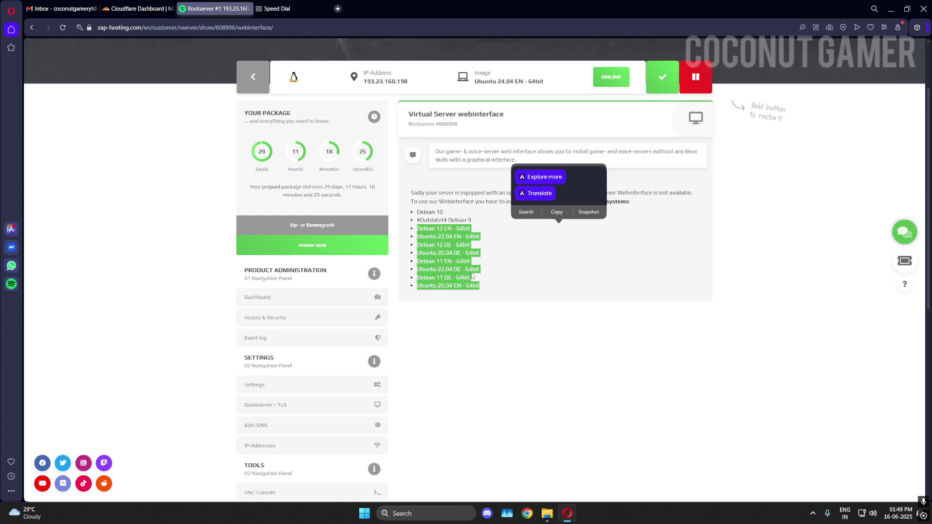
click(471, 276)
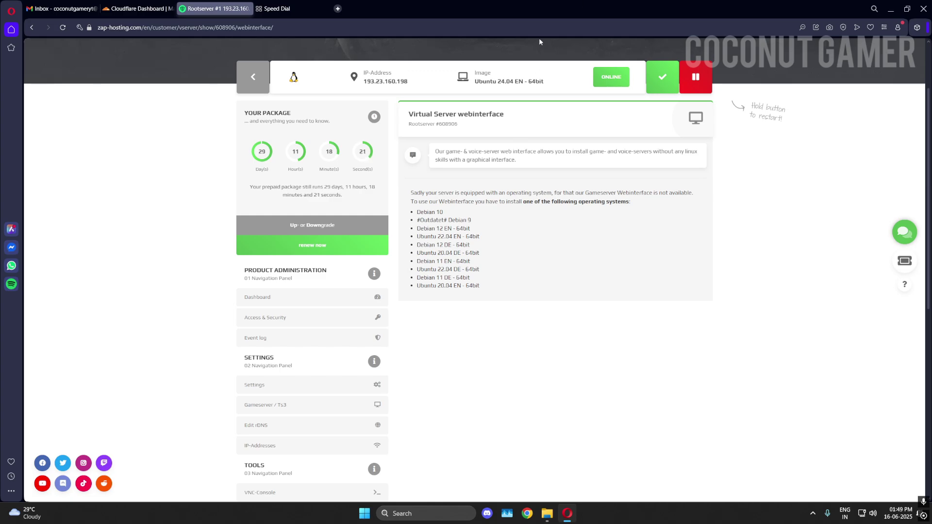
triple_click(499, 83)
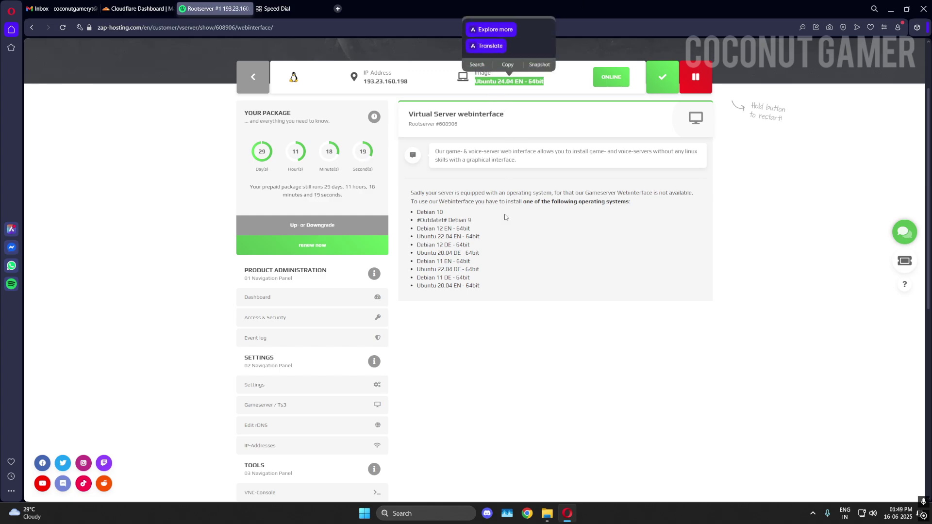
click(462, 302)
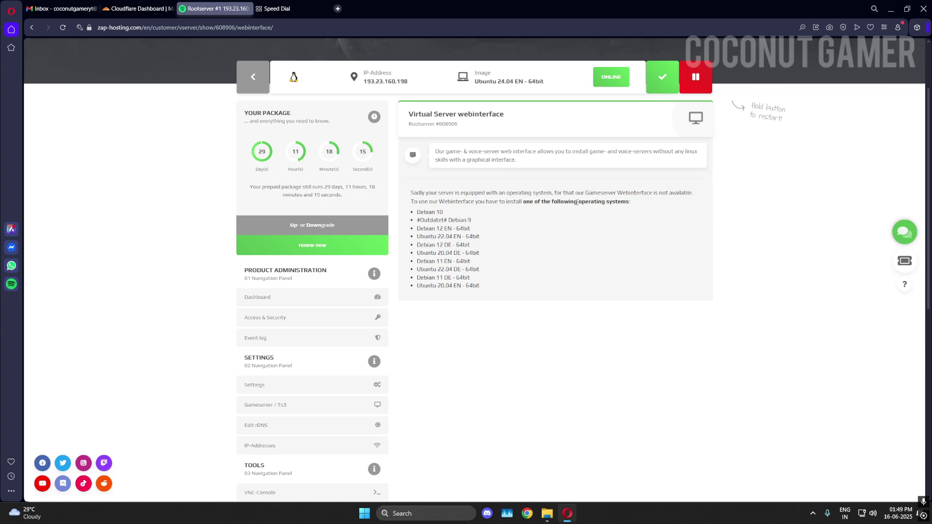
- Examine the domain entered as the reverse DNS entry on the rootserver's Edit rDNS page
scroll(577, 202, down, 2)
scroll(433, 168, up, 2)
scroll(433, 168, down, 3)
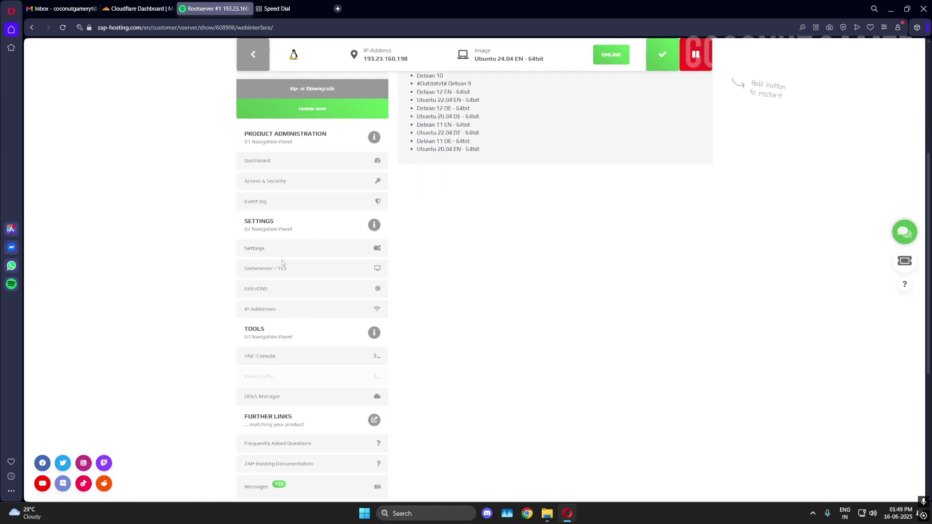
click(287, 291)
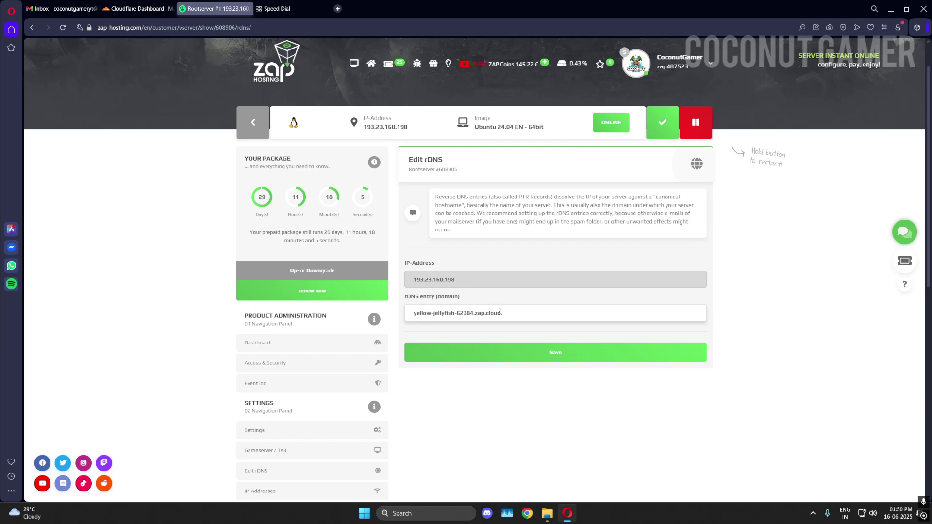
drag(489, 313, 413, 314)
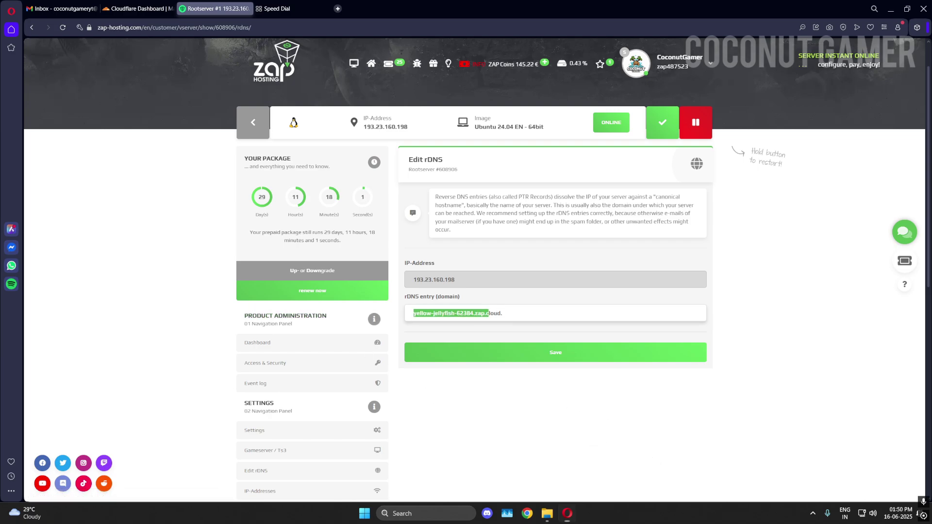
- Check the reachability status of the server's IP on the IP-Addresses page
scroll(583, 383, down, 2)
scroll(592, 359, down, 2)
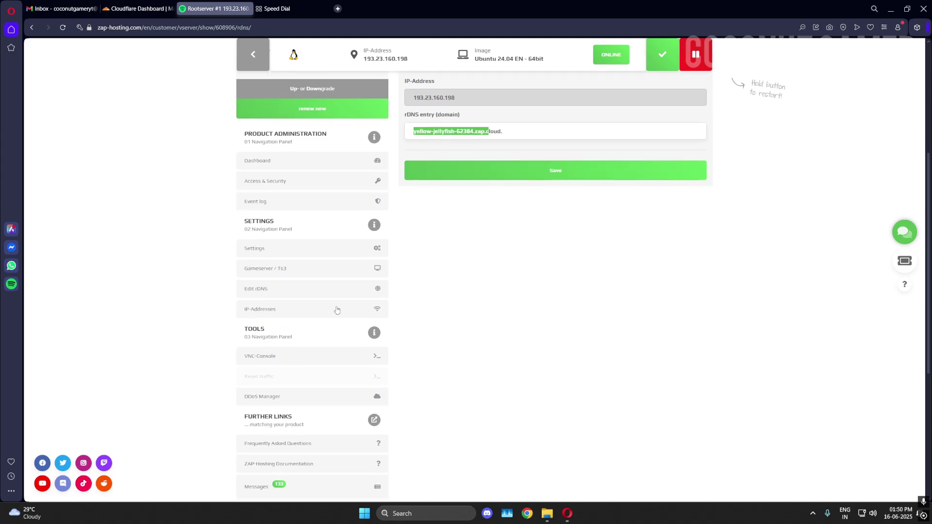
click(268, 316)
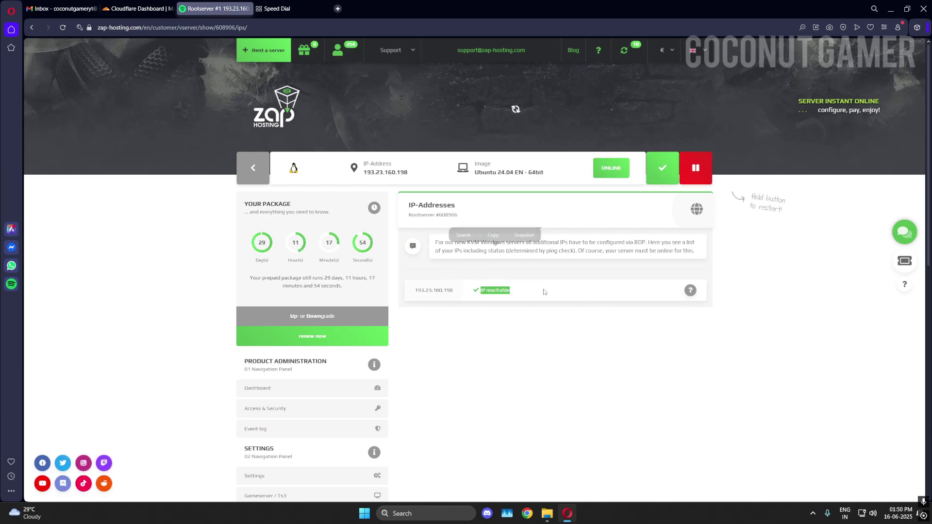
- Launch the VNC webclient for the rootserver and enlarge its window to show the whole console
scroll(408, 324, down, 5)
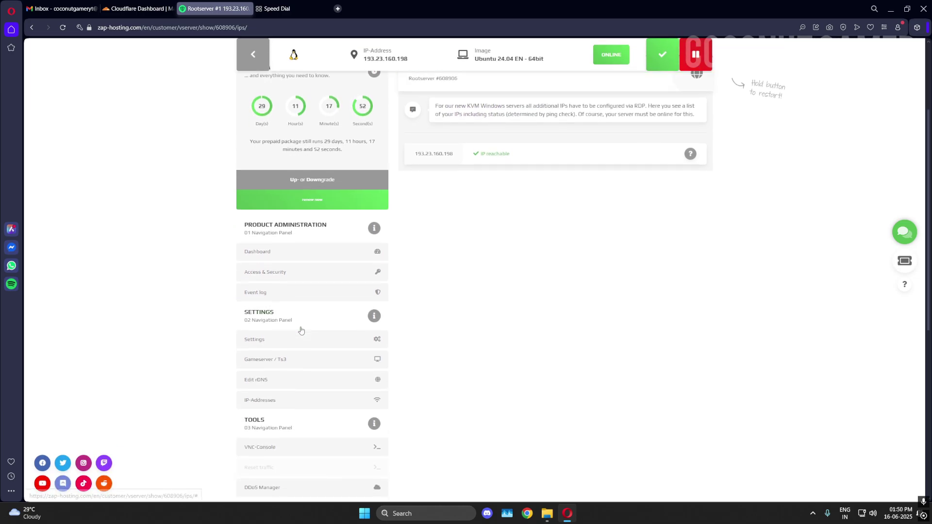
click(319, 316)
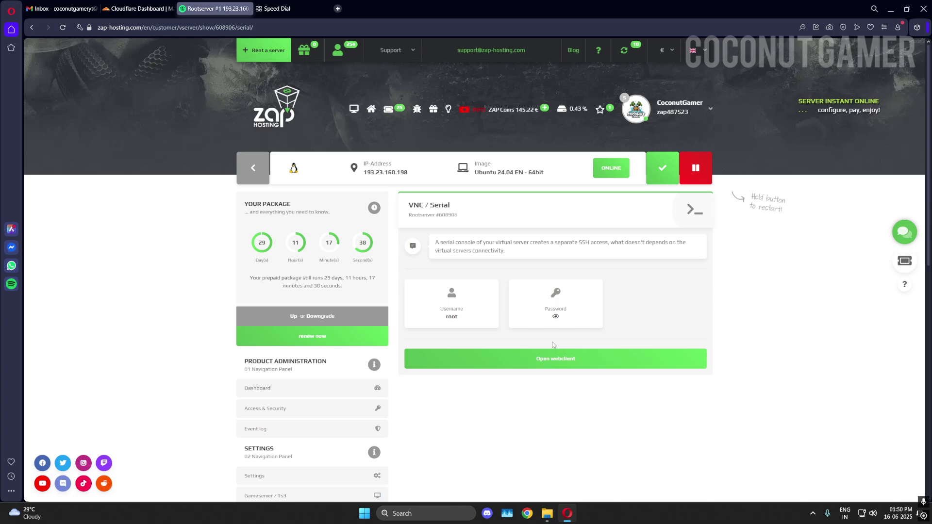
click(533, 357)
drag(145, 14, 447, 106)
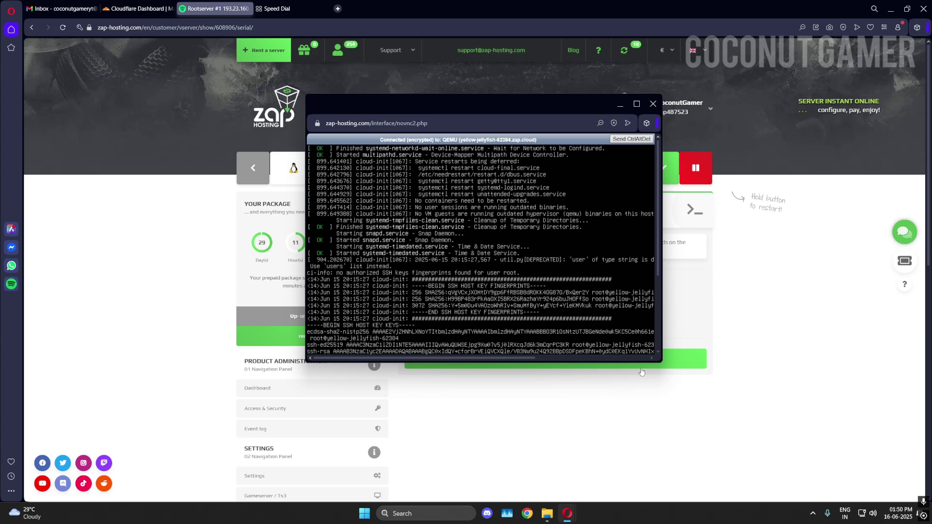
drag(661, 364, 790, 487)
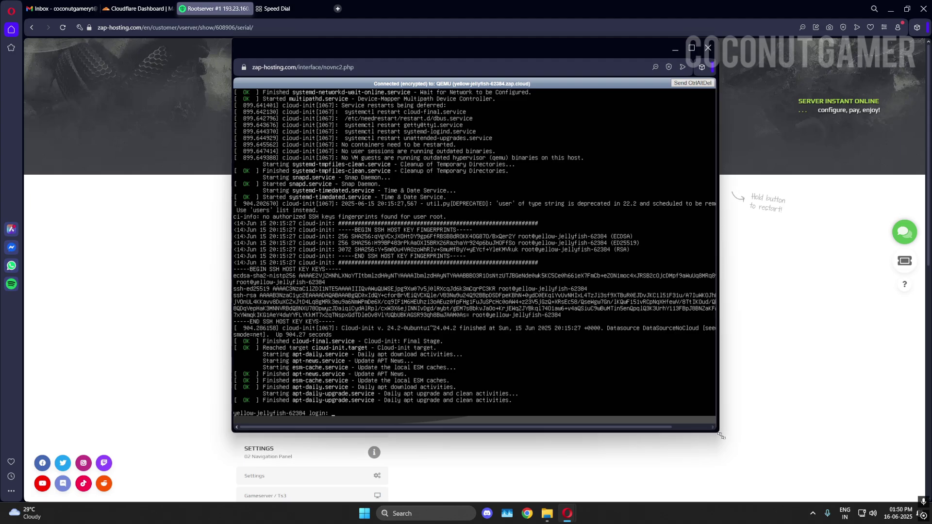
drag(715, 433, 804, 478)
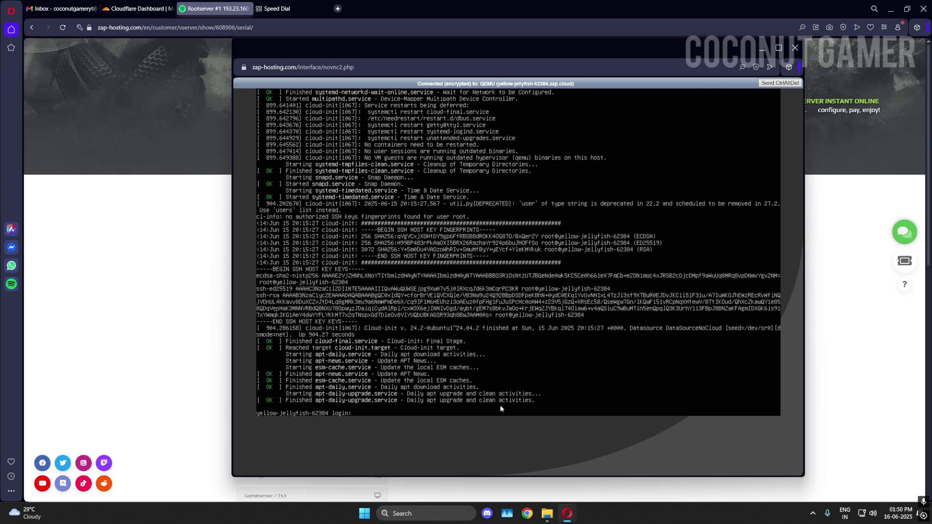
- Log in to the server console as root with the root password and reboot the server
text(ot)
key(Return)
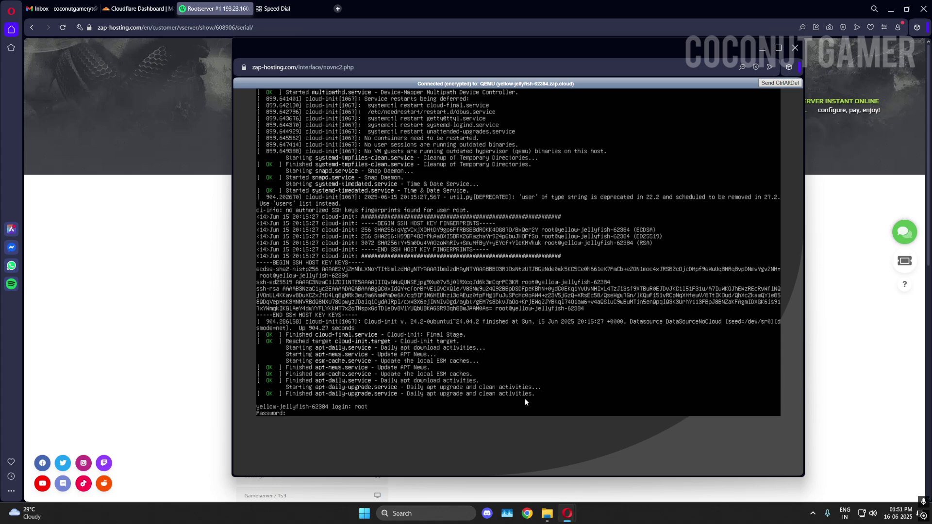
key(Return)
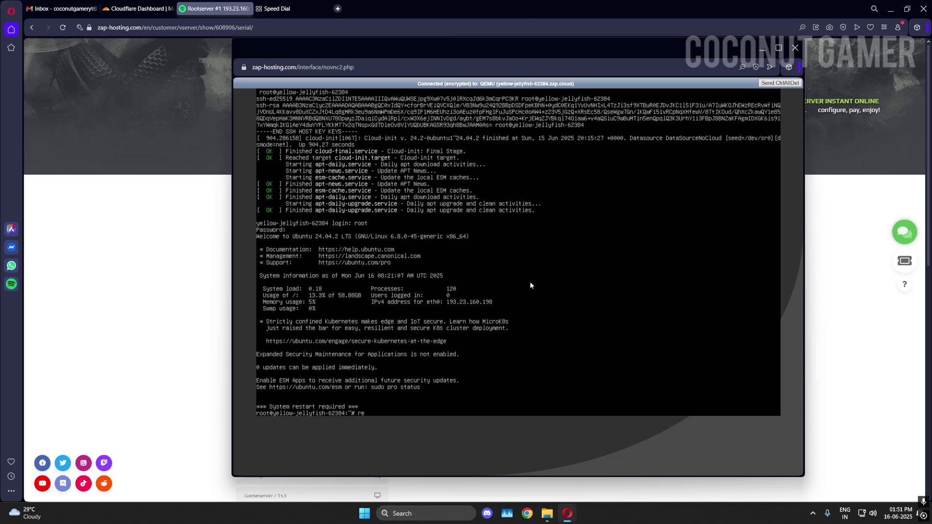
text(ot)
key(Return)
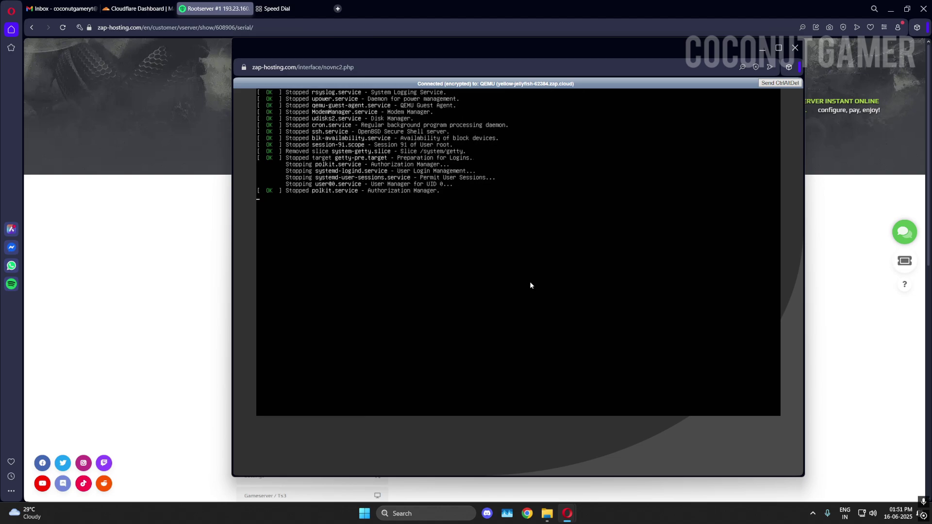
- Switch to the Chrome window with the rootserver's Reset traffic page and review the traffic usage and reset price
click(150, 312)
scroll(165, 309, down, 10)
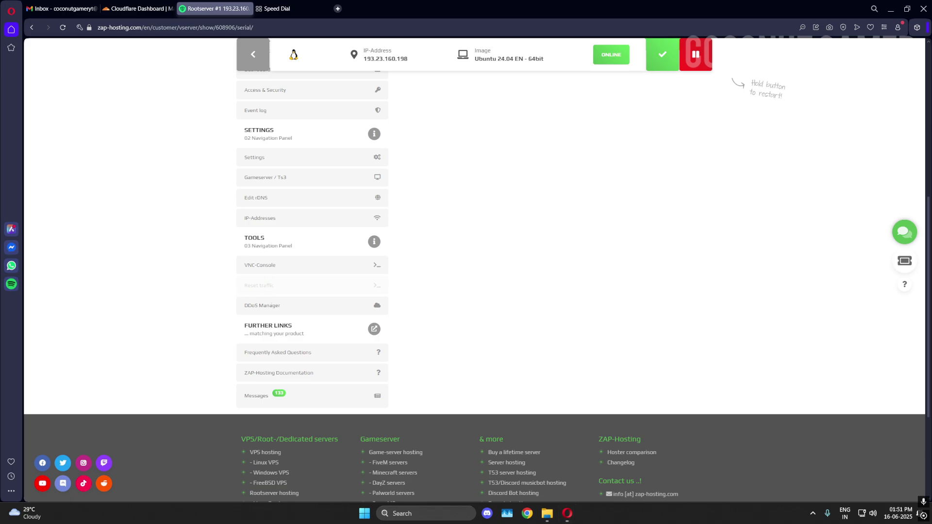
key(alt+Tab)
scroll(357, 367, down, 4)
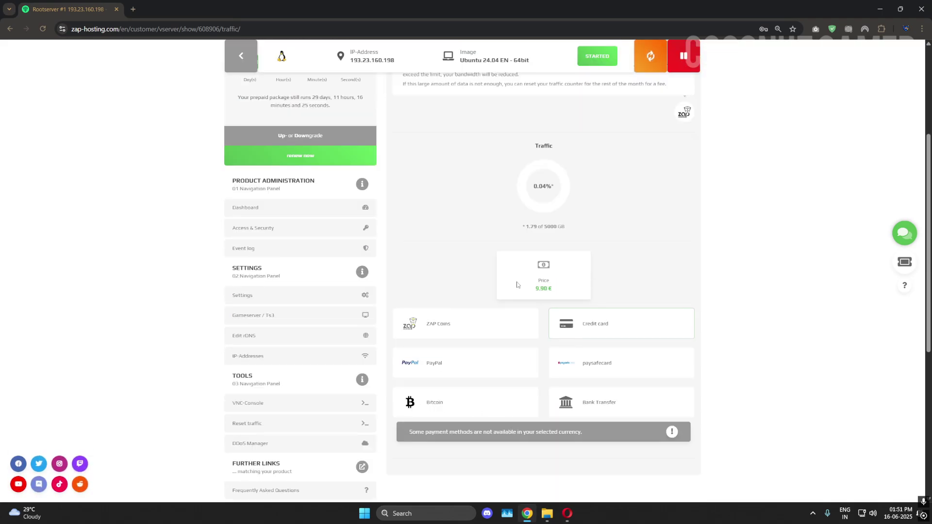
double_click(542, 288)
scroll(459, 313, up, 2)
scroll(459, 313, down, 2)
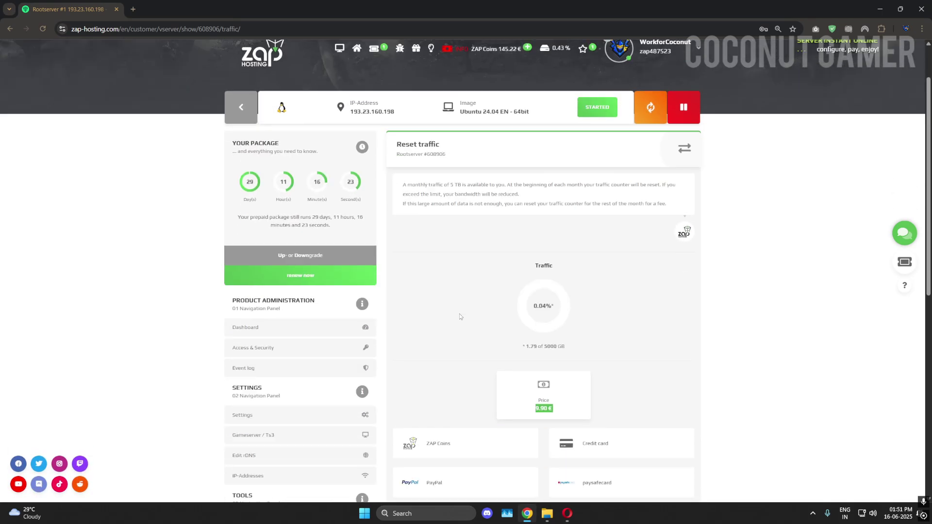
- Look over the payment methods on the Reset traffic page and highlight the used-traffic figure
scroll(460, 317, up, 3)
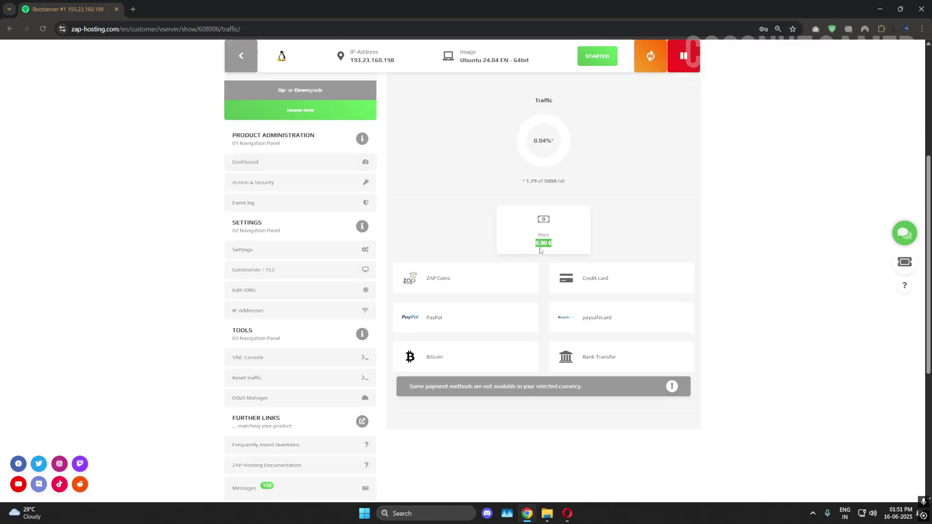
scroll(577, 245, up, 2)
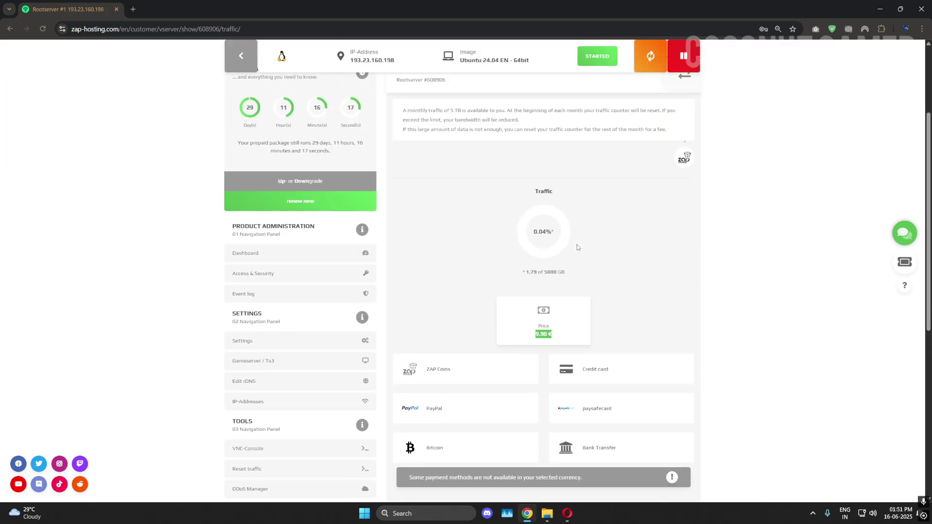
triple_click(550, 272)
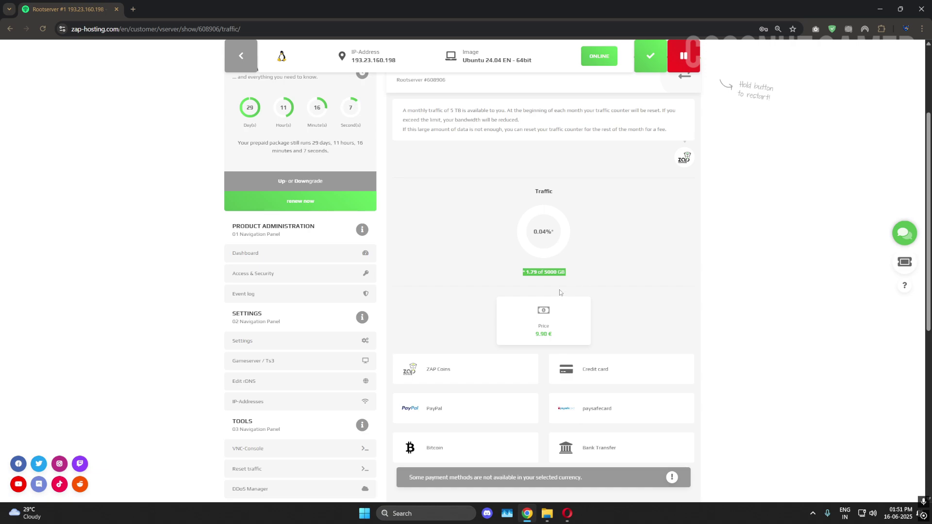
- Switch to the Opera window, open the rootserver's DDoS Manager page and close the Speed Dial tab
scroll(559, 289, down, 3)
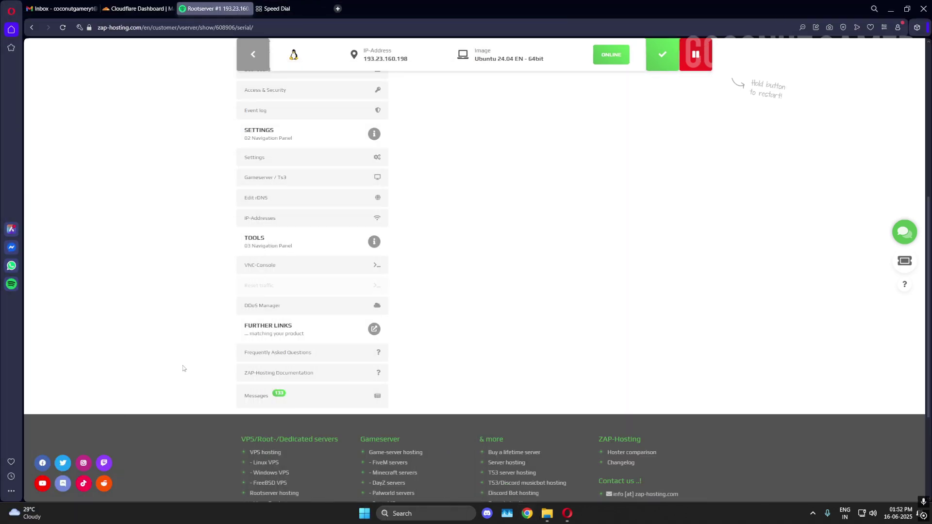
click(275, 312)
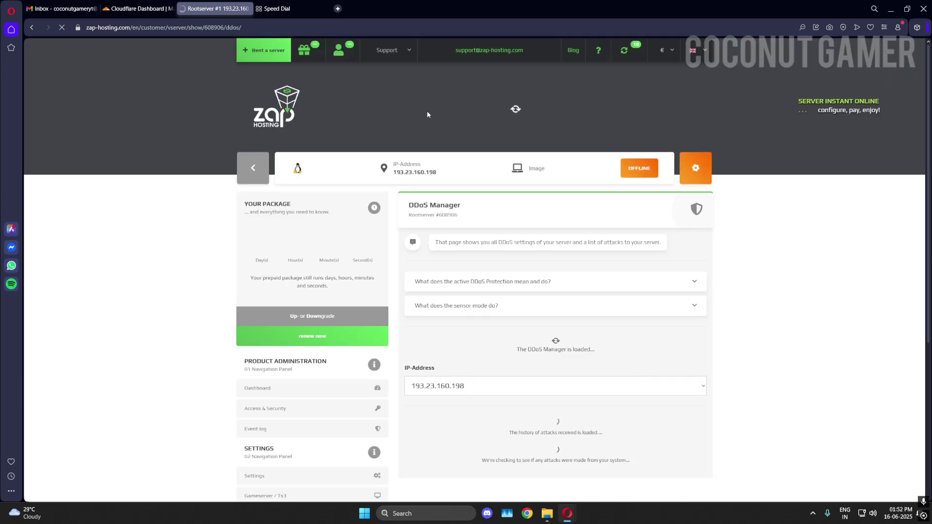
click(324, 9)
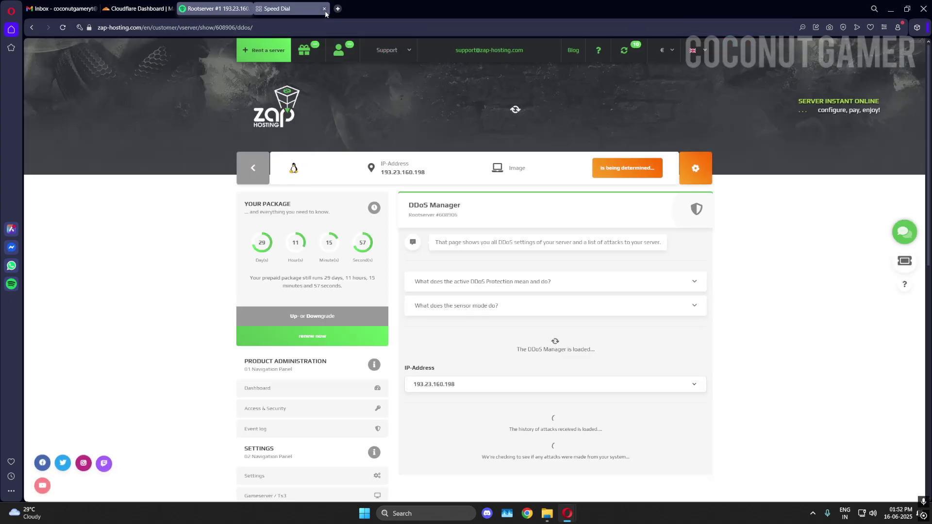
- Expand and collapse the incoming and outbound DDoS attack lists of the server
scroll(746, 398, down, 3)
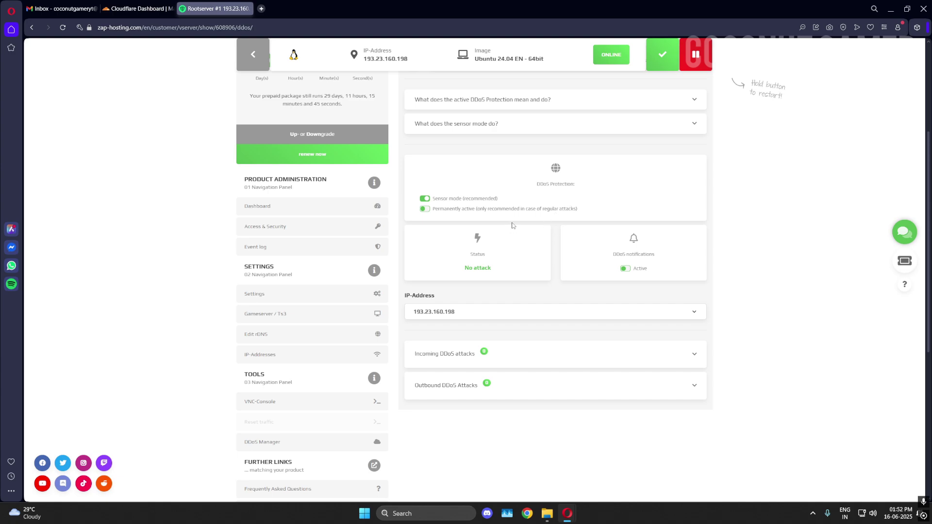
click(537, 364)
click(537, 364)
click(539, 393)
click(539, 393)
- Check the explanation of the sensor mode and review the protection, status and notification settings in the DDoS Manager
scroll(539, 394, up, 3)
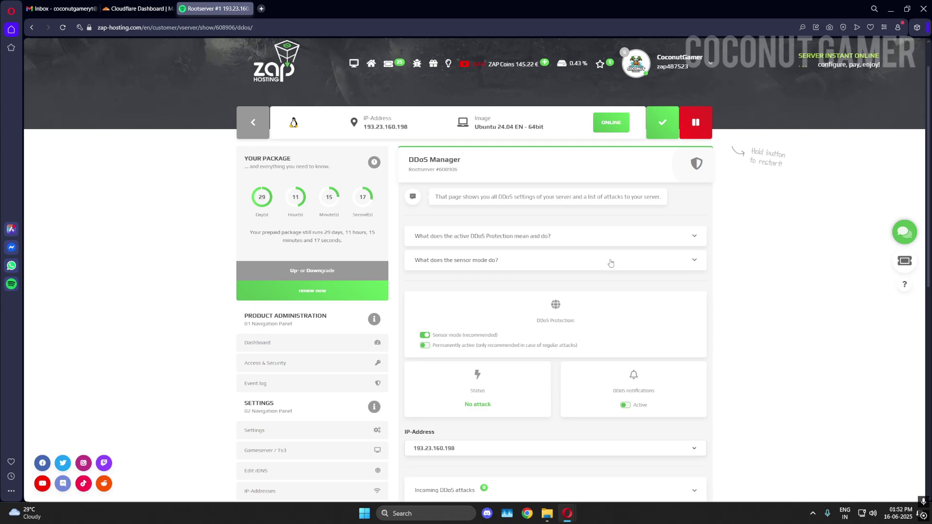
click(610, 262)
click(611, 262)
scroll(612, 262, down, 3)
scroll(613, 263, up, 3)
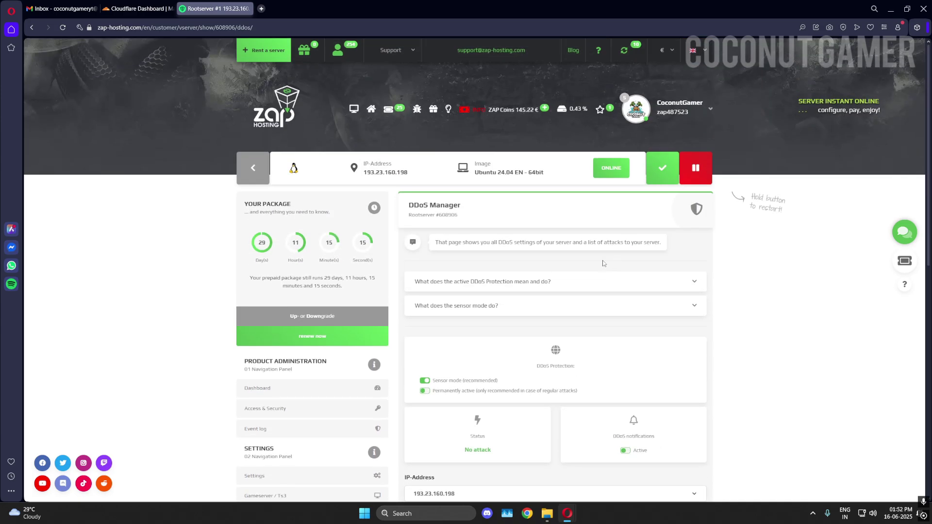
scroll(275, 321, down, 5)
scroll(275, 321, down, 1)
scroll(274, 322, up, 5)
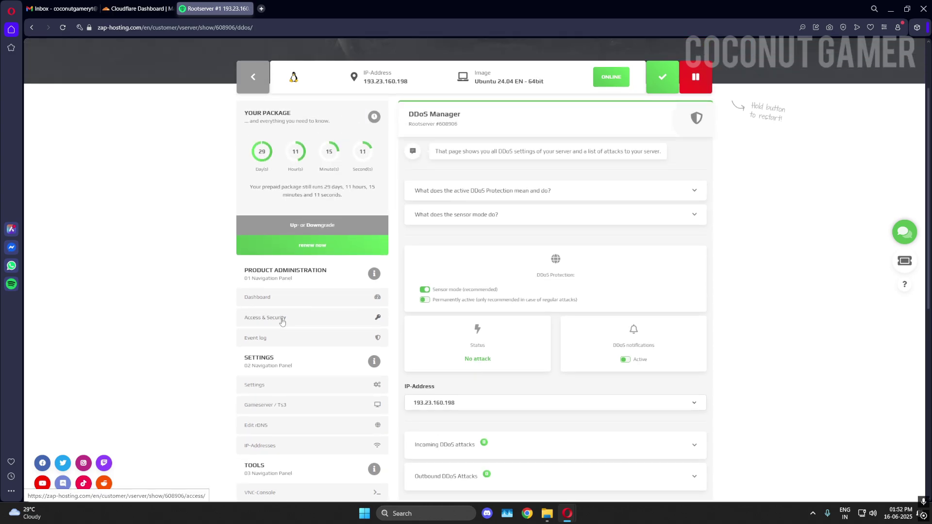
- Launch Termius, copy the rootserver's IP address from the browser page and return to Termius
key(super)
text(termius)
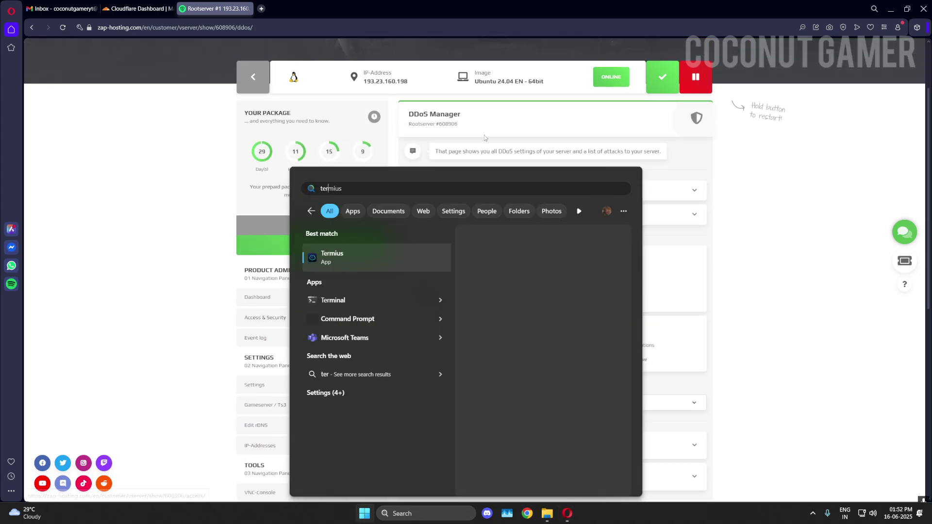
click(381, 258)
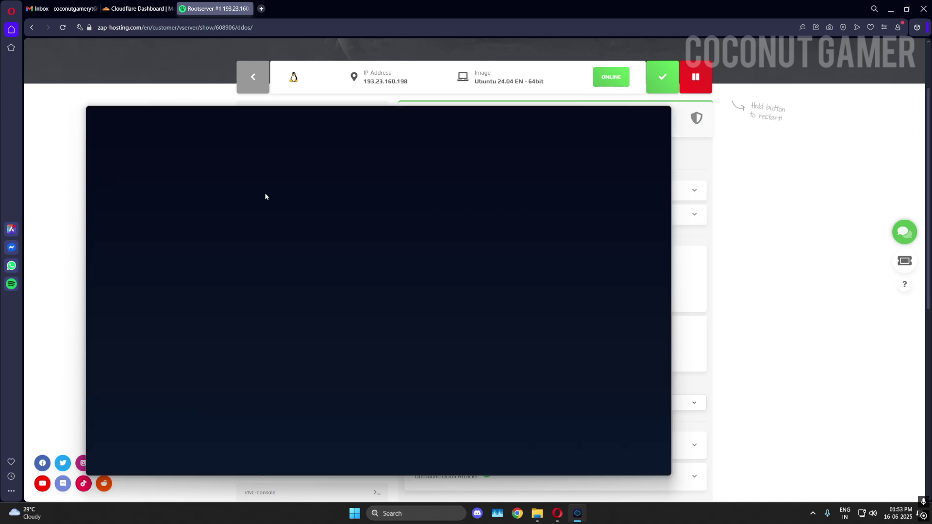
key(alt+Tab)
double_click(378, 81)
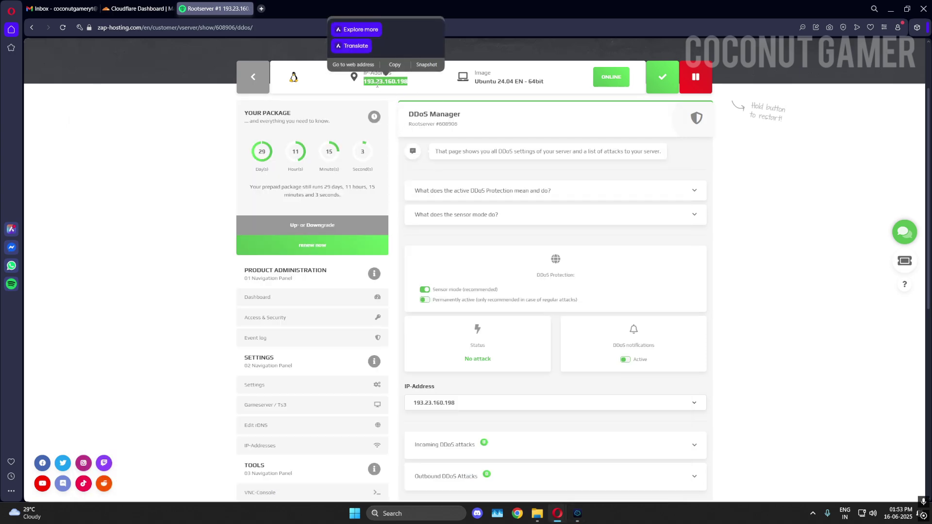
key(ctrl+c)
click(578, 513)
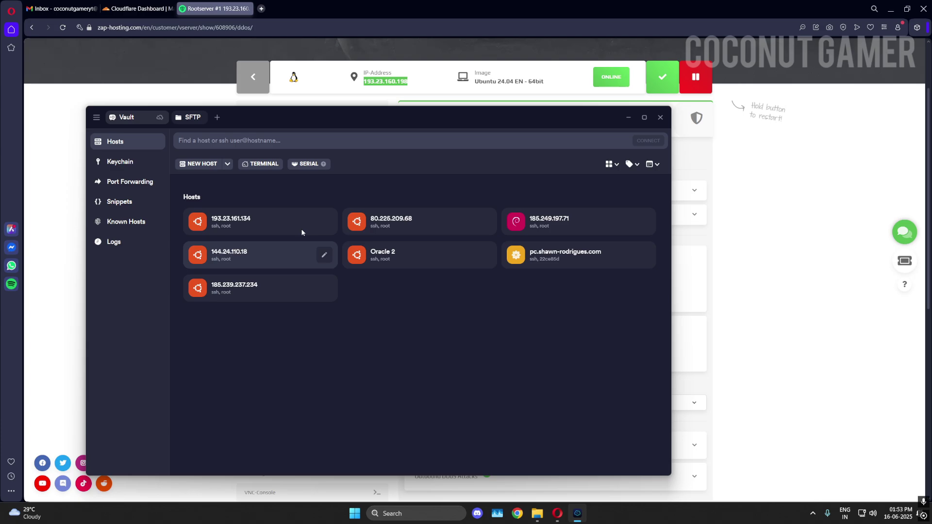
click(217, 117)
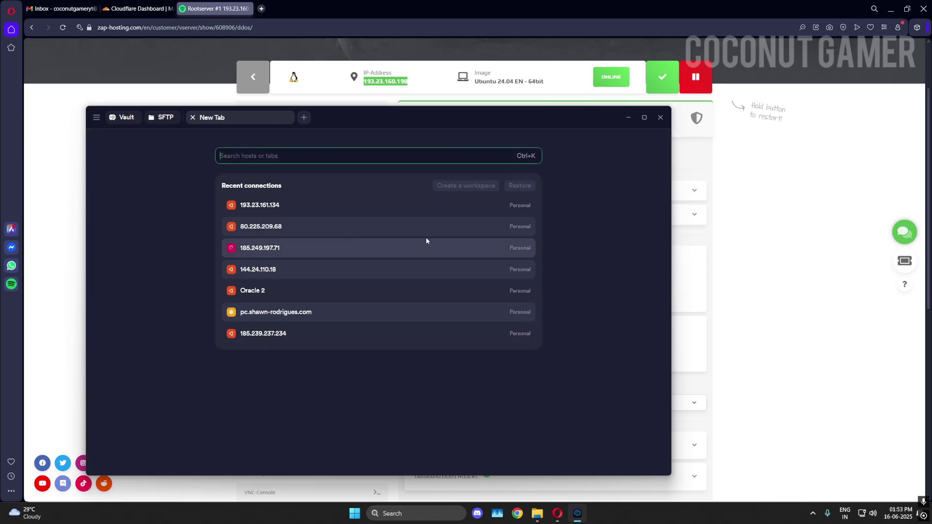
key(ctrl+v)
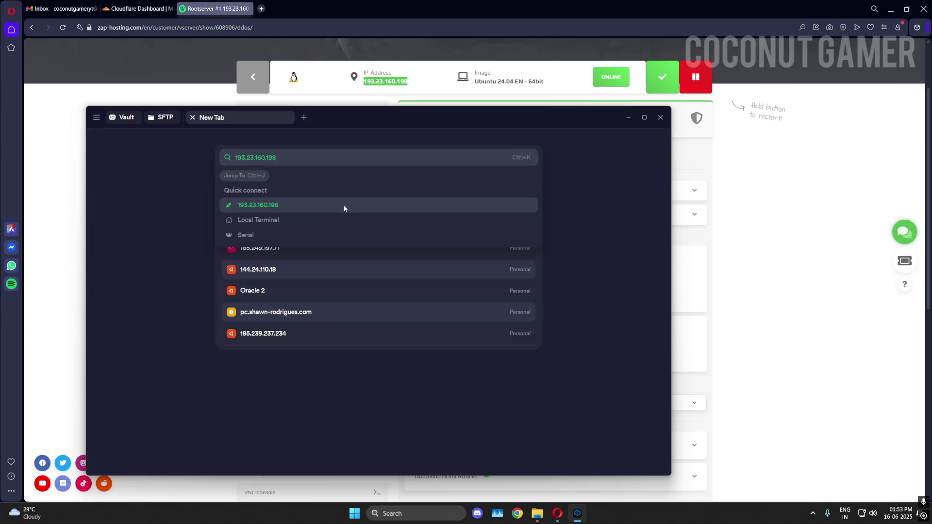
click(276, 205)
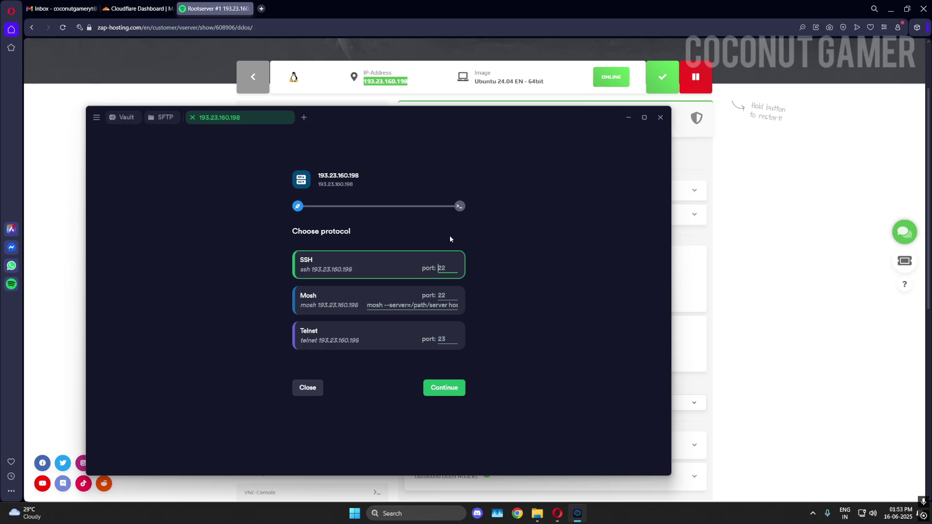
click(645, 119)
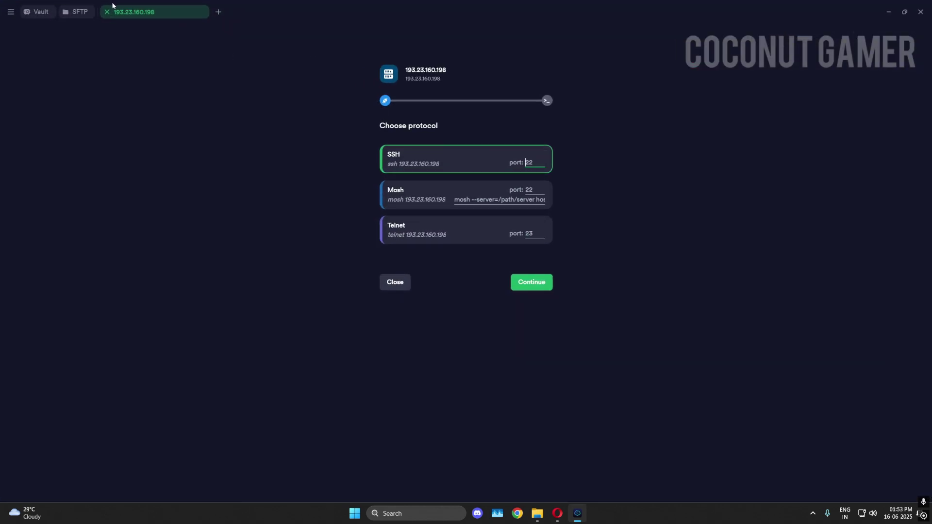
click(127, 12)
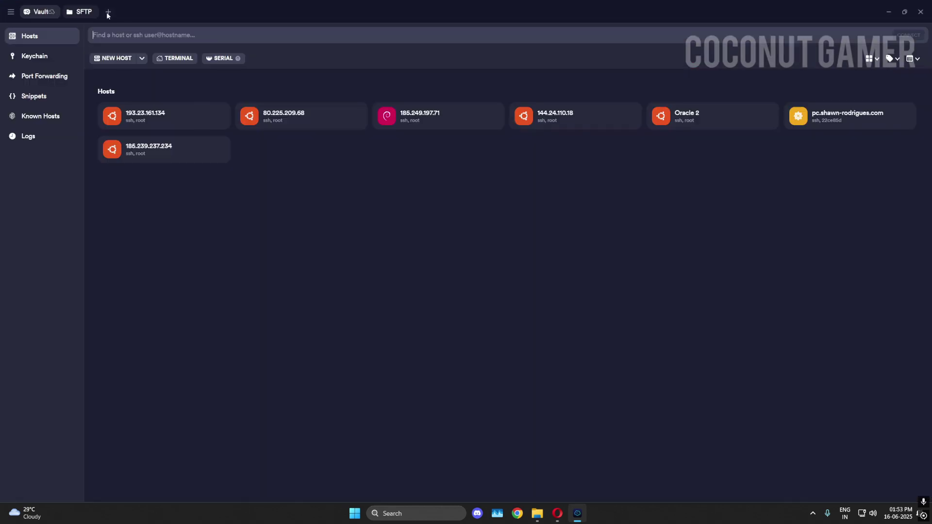
- Create a new SSH host for 193.23.160.198 with username root and the root password, and connect to it
click(114, 57)
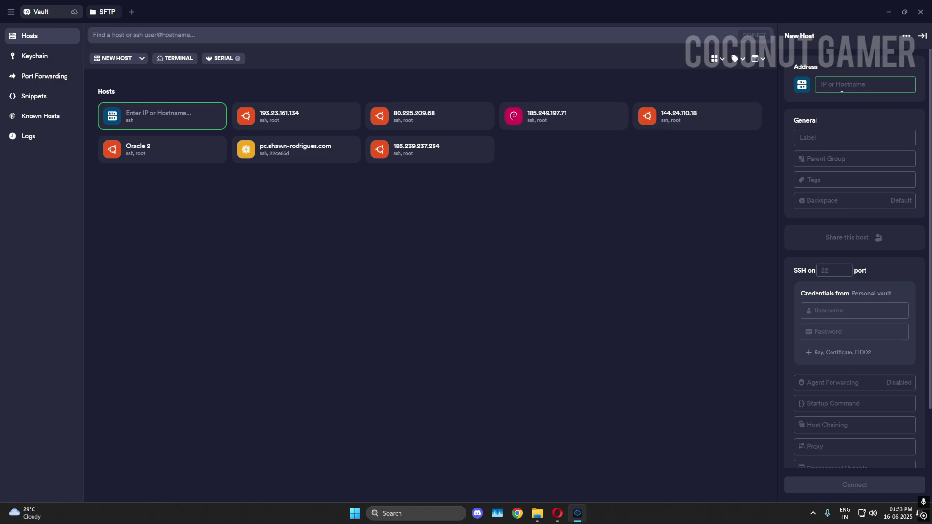
key(ctrl+v)
click(864, 310)
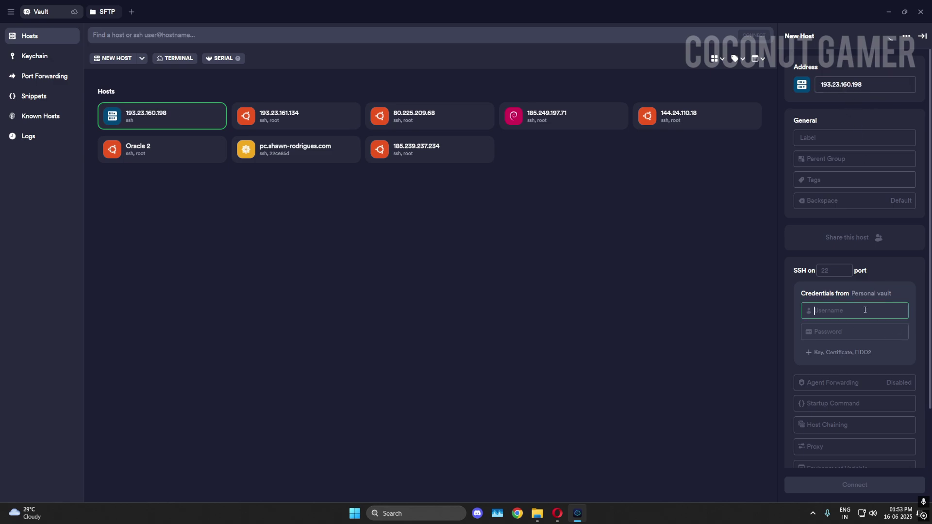
text(rooy)
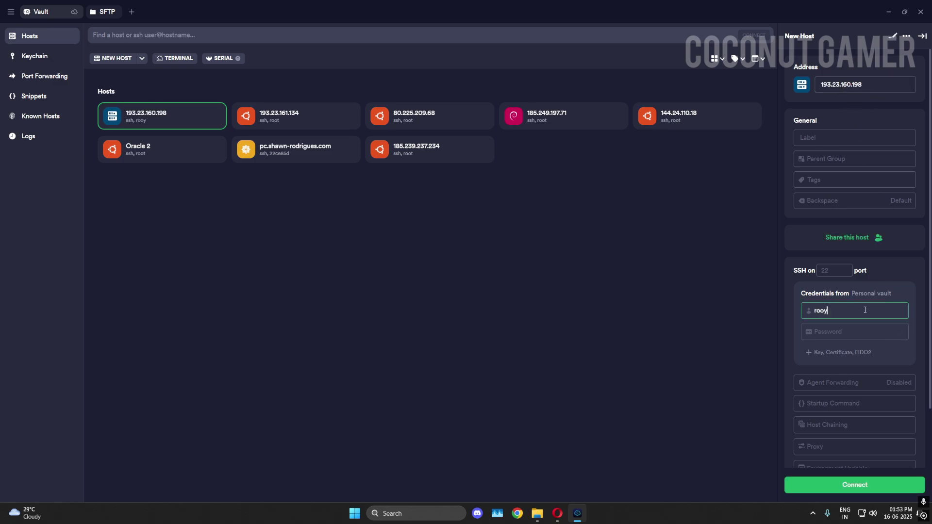
key(Tab)
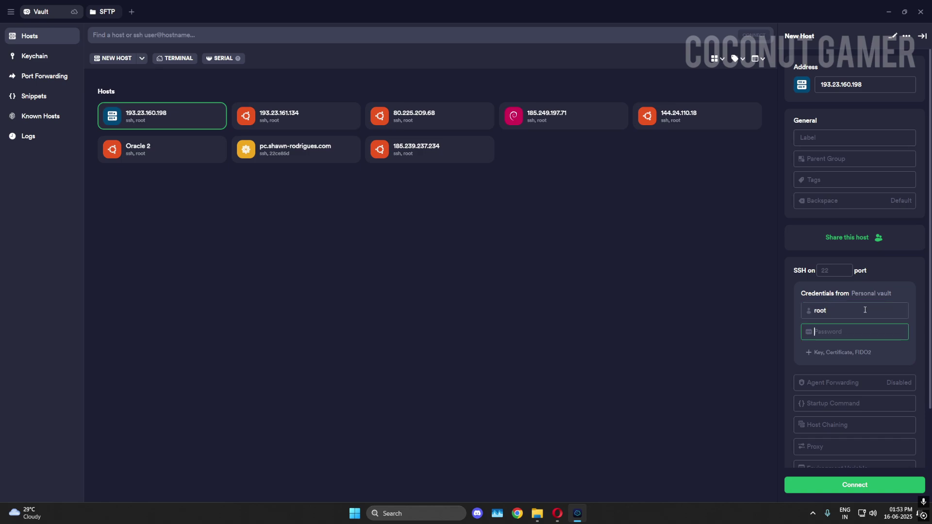
text(••••••••••)
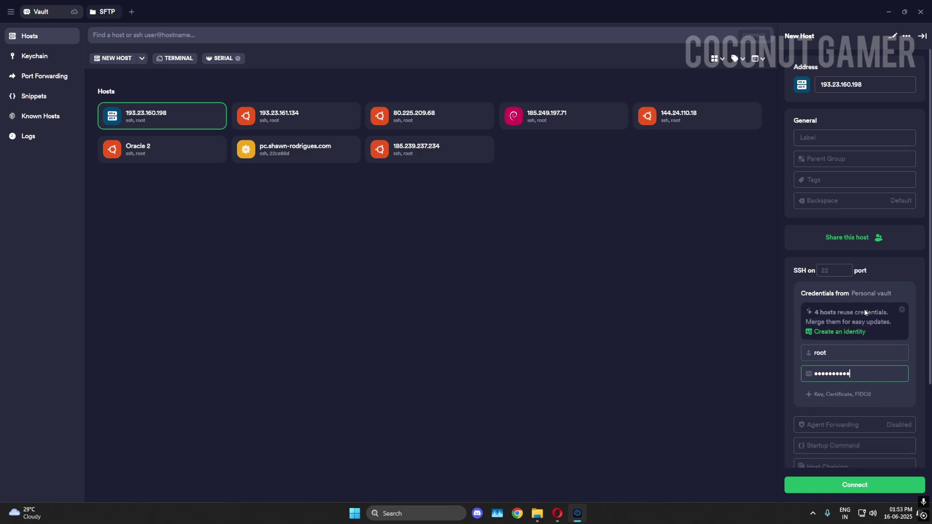
click(870, 479)
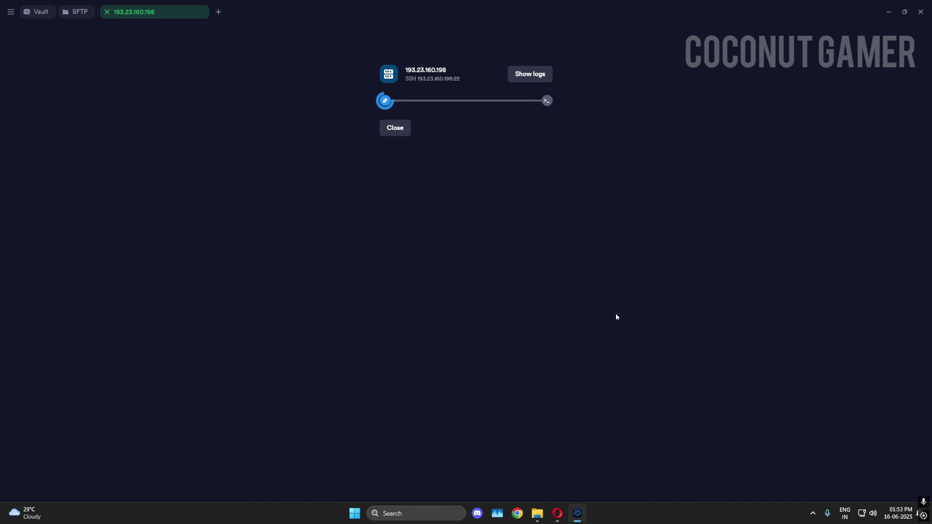
- Continue the SSH connection, re-enter the root password when asked and save it with the login
click(507, 237)
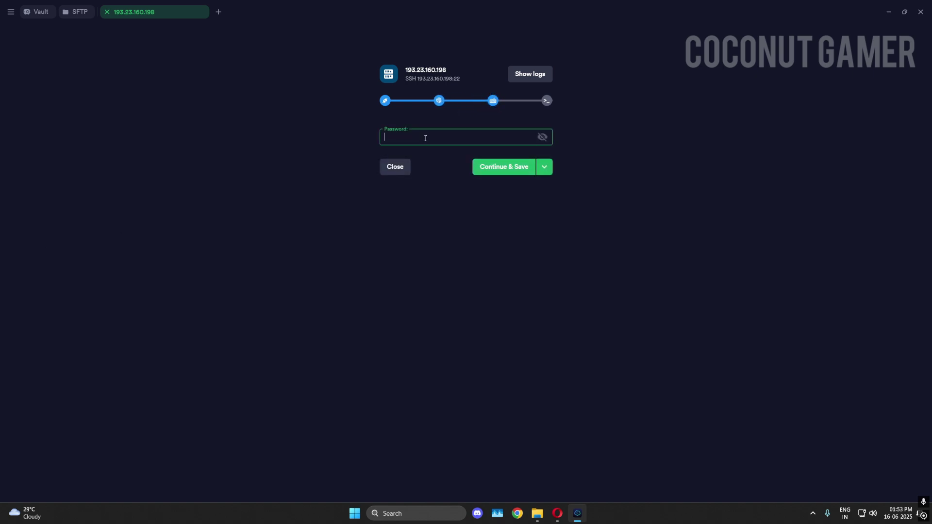
text(********)
click(504, 166)
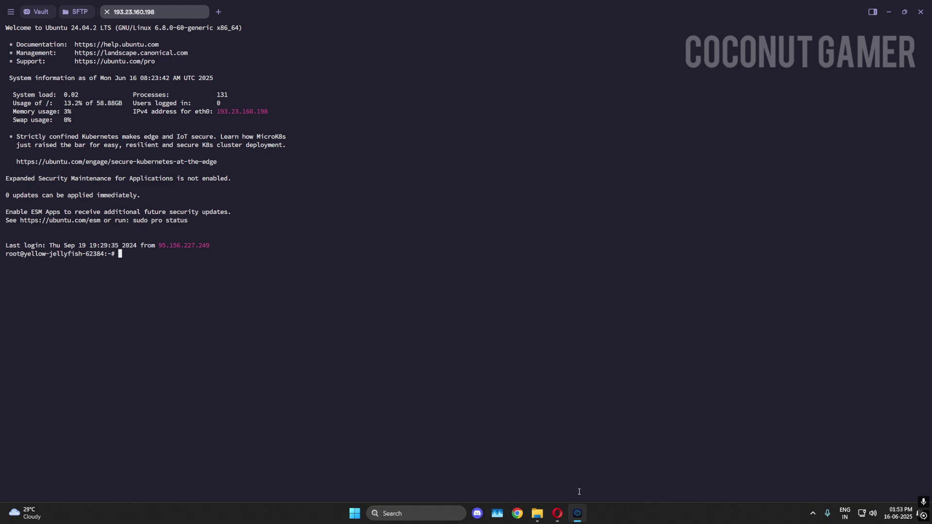
- Switch back to the Opera window with the rootserver's DDoS Manager and look through the rest of the page
click(537, 513)
mouse_move(557, 513)
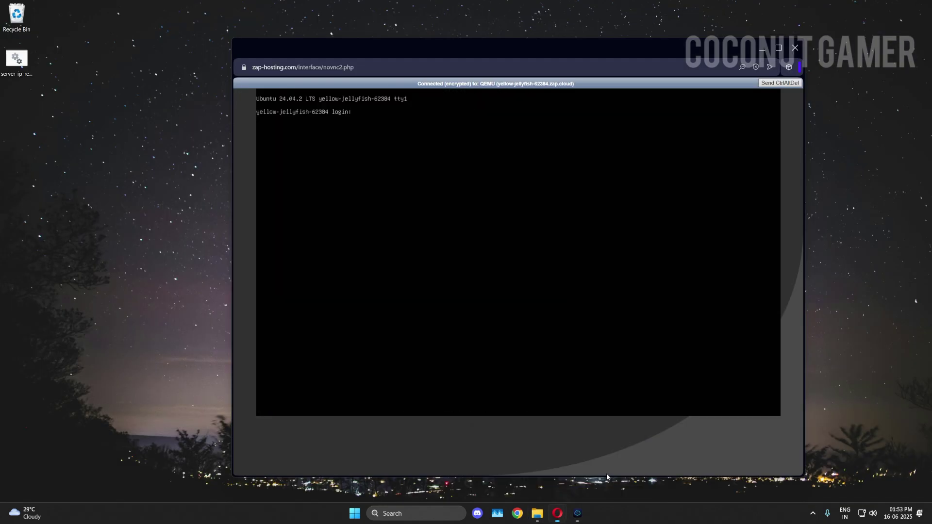
click(607, 473)
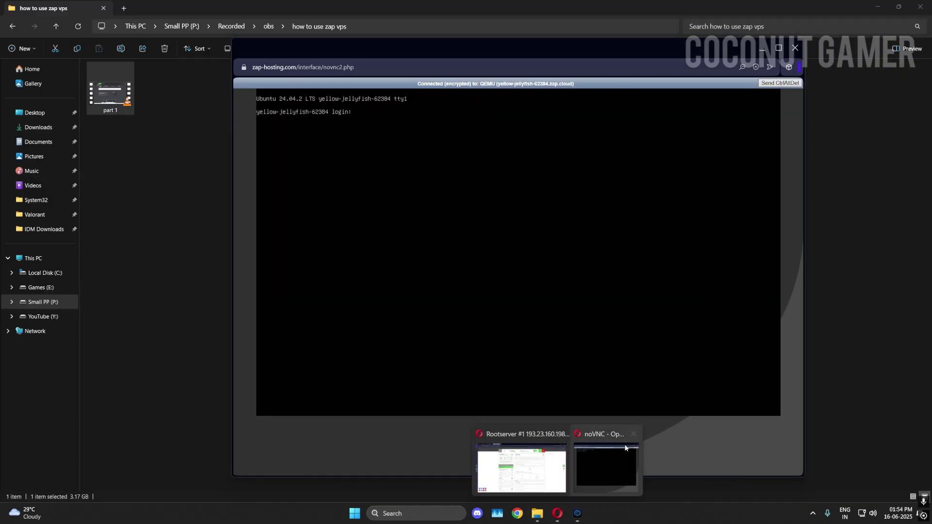
click(522, 467)
scroll(536, 402, down, 3)
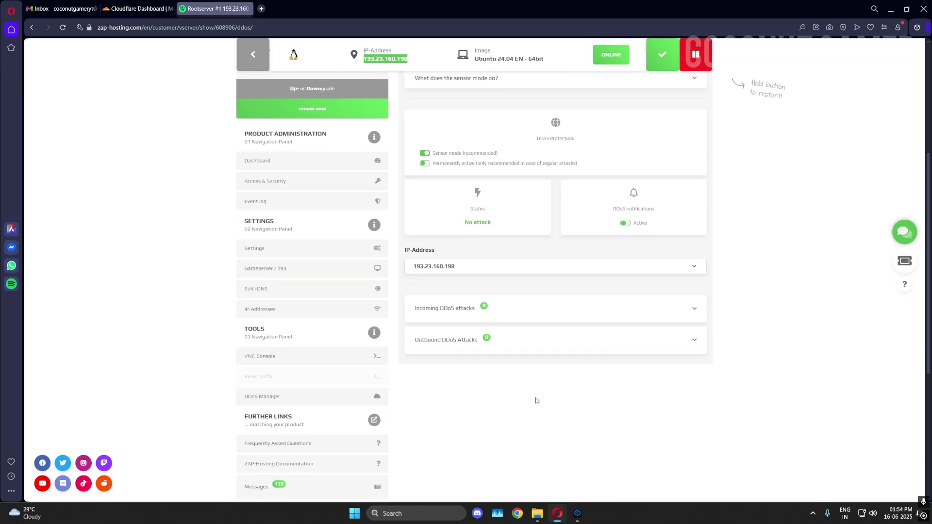
scroll(537, 400, down, 3)
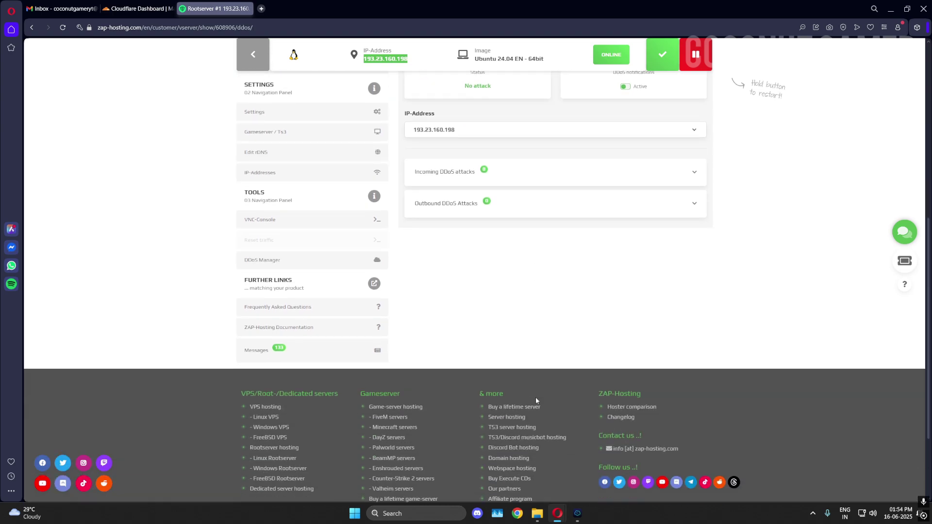
scroll(425, 402, up, 7)
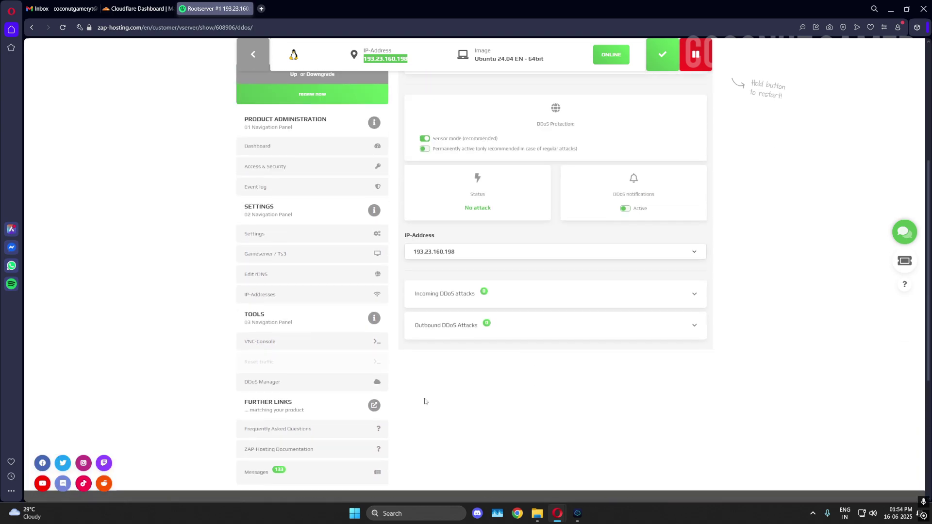